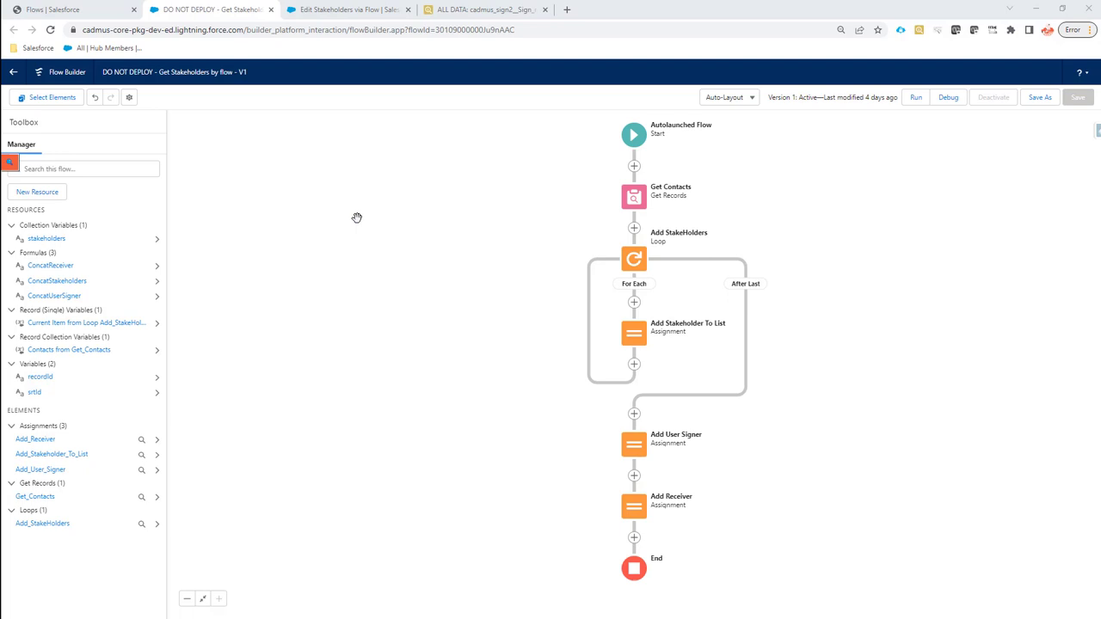
# Review the template's Signer stakeholder settings, then return to the Get Stakeholders by flow canvas
pyautogui.click(340, 15)
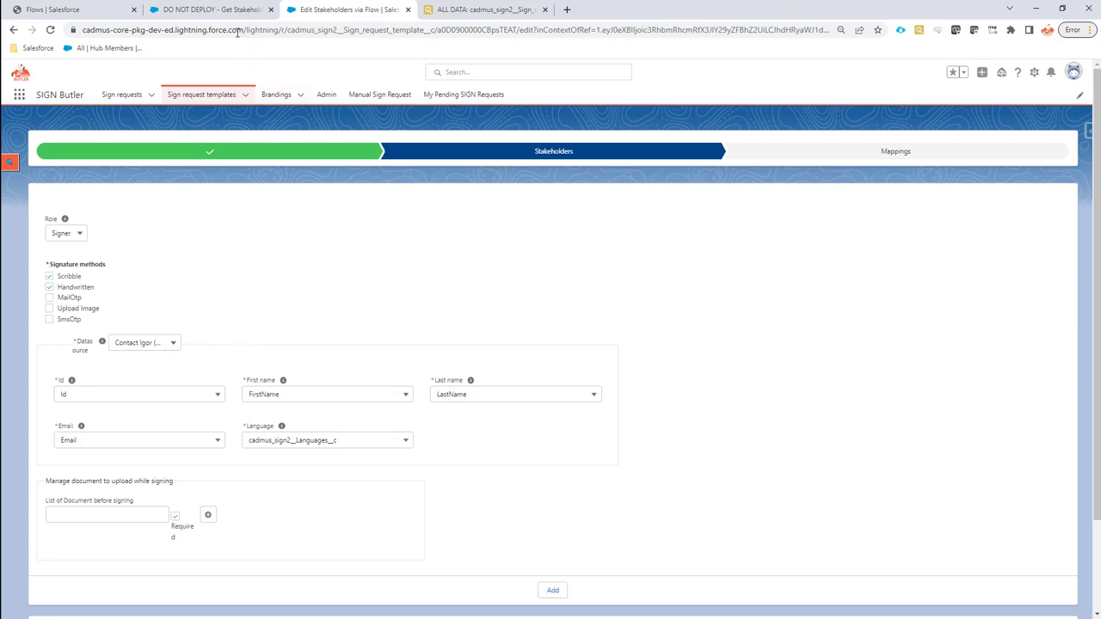
pyautogui.click(222, 11)
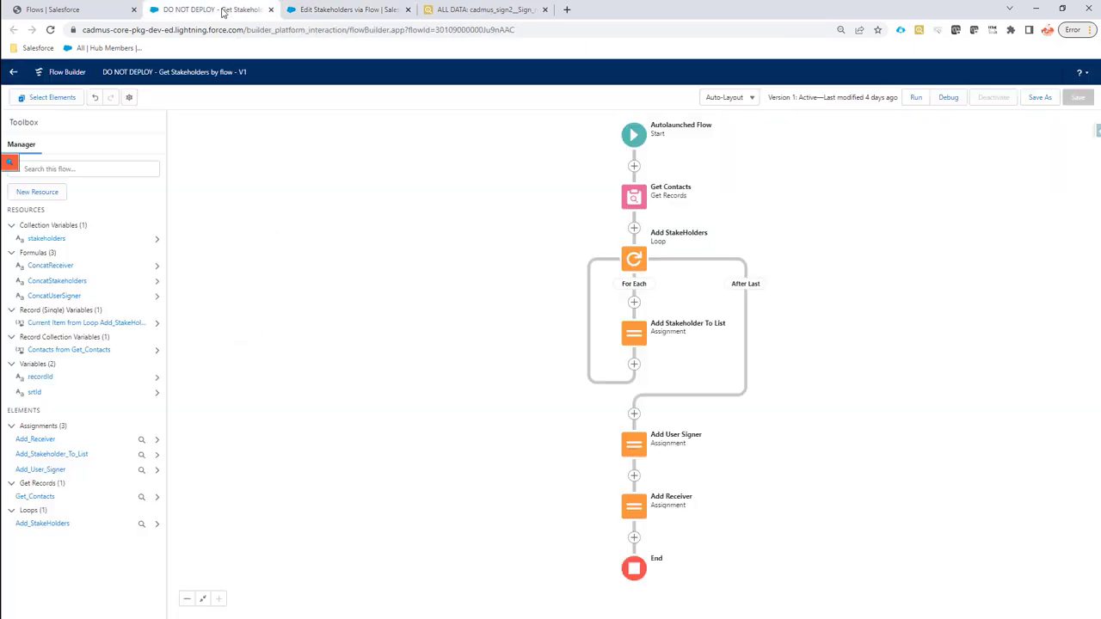
pyautogui.doubleClick(41, 377)
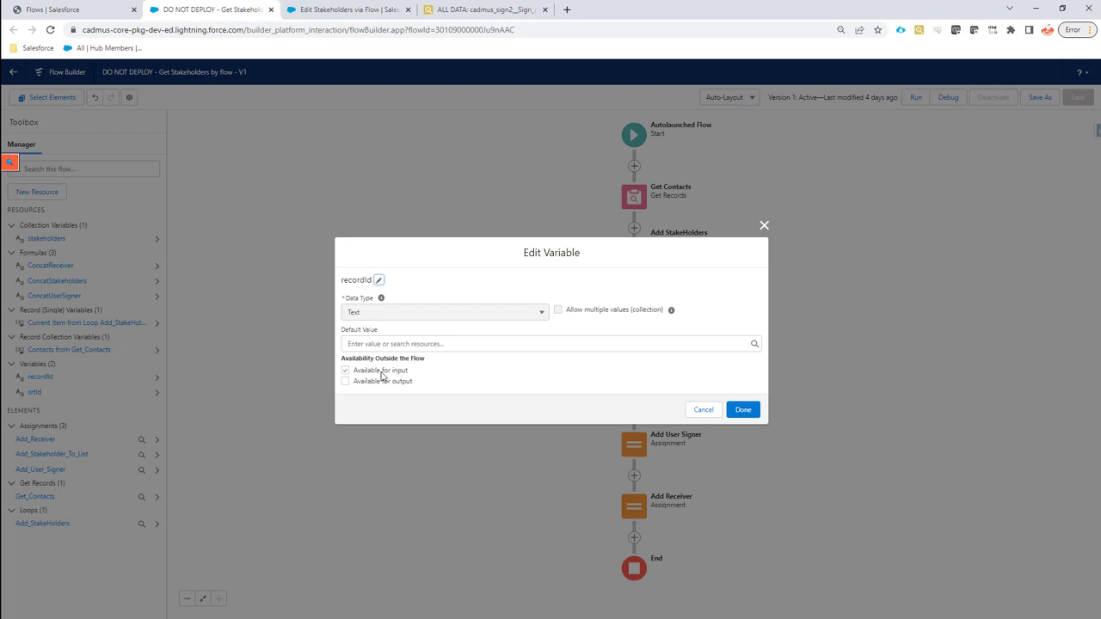
pyautogui.click(704, 410)
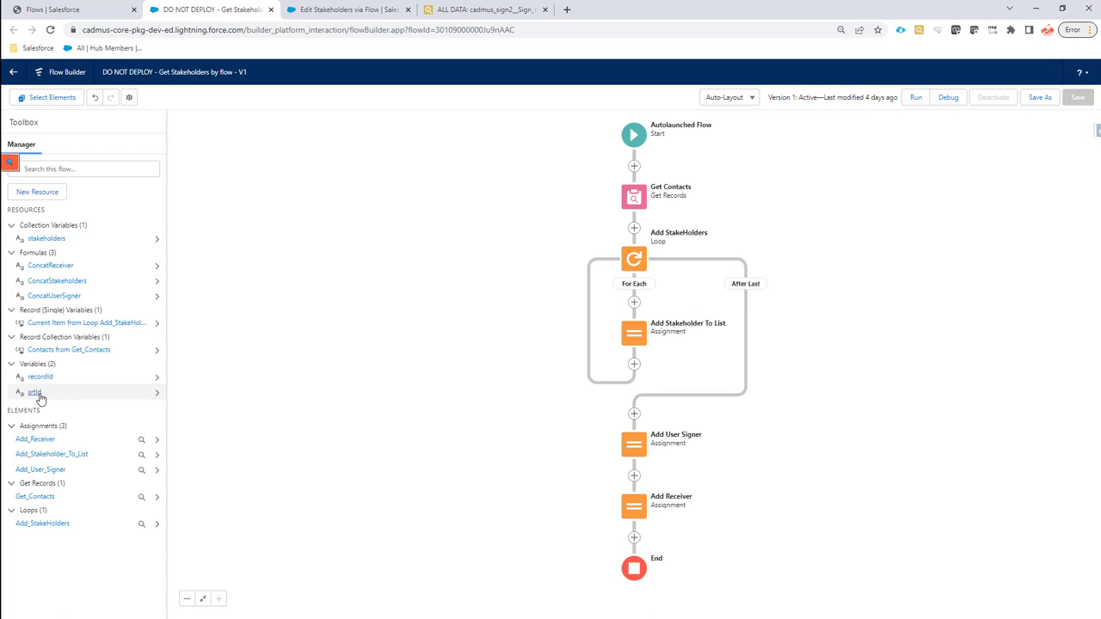
pyautogui.doubleClick(35, 392)
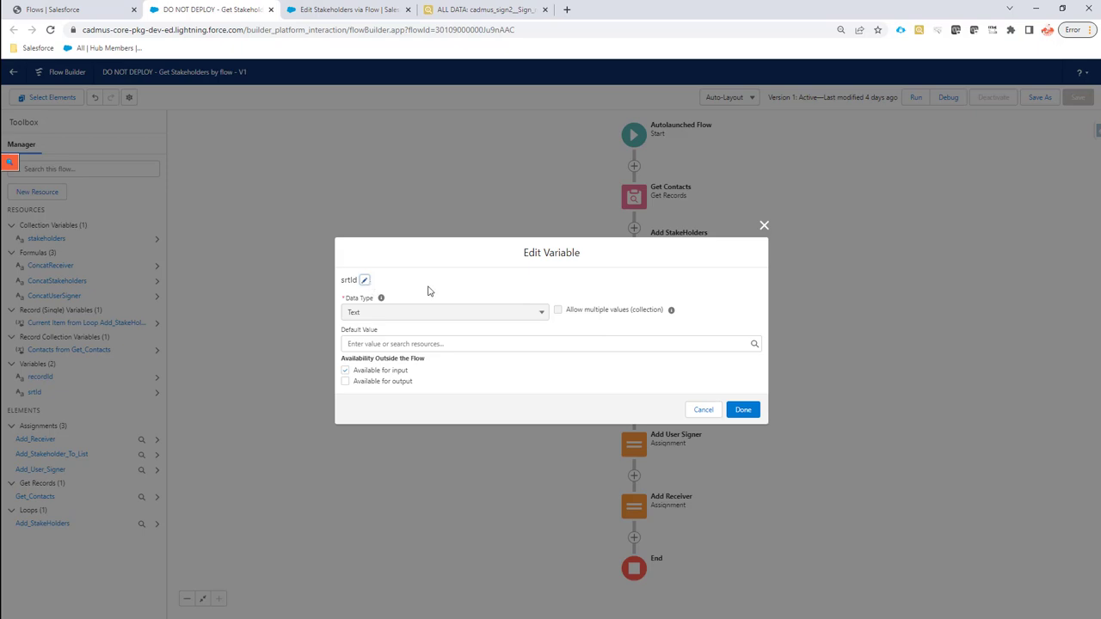
pyautogui.click(704, 411)
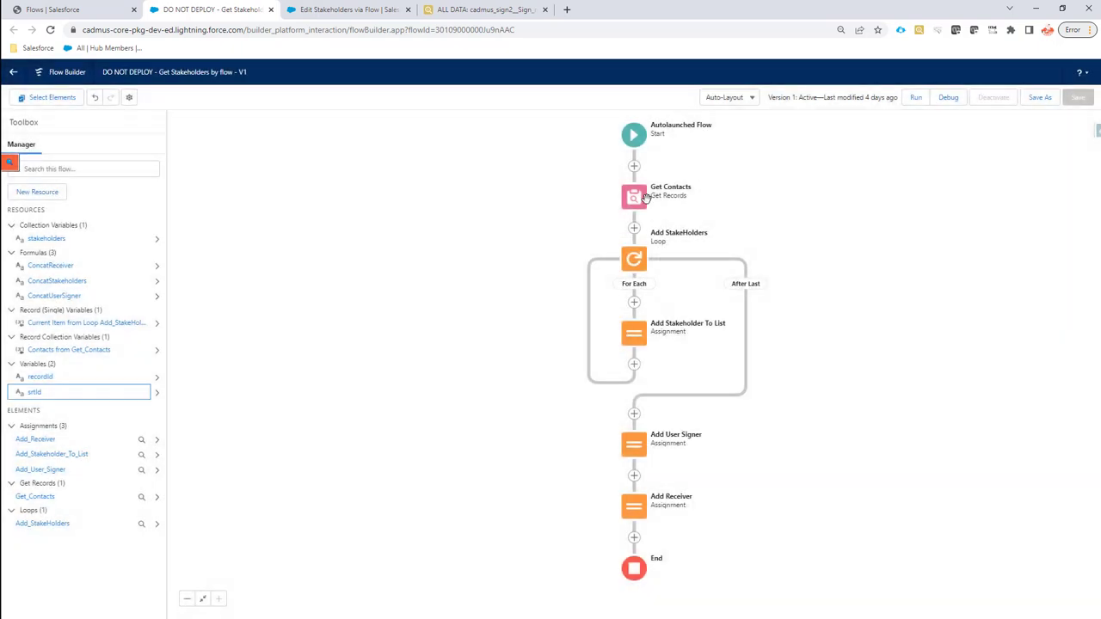
pyautogui.doubleClick(641, 201)
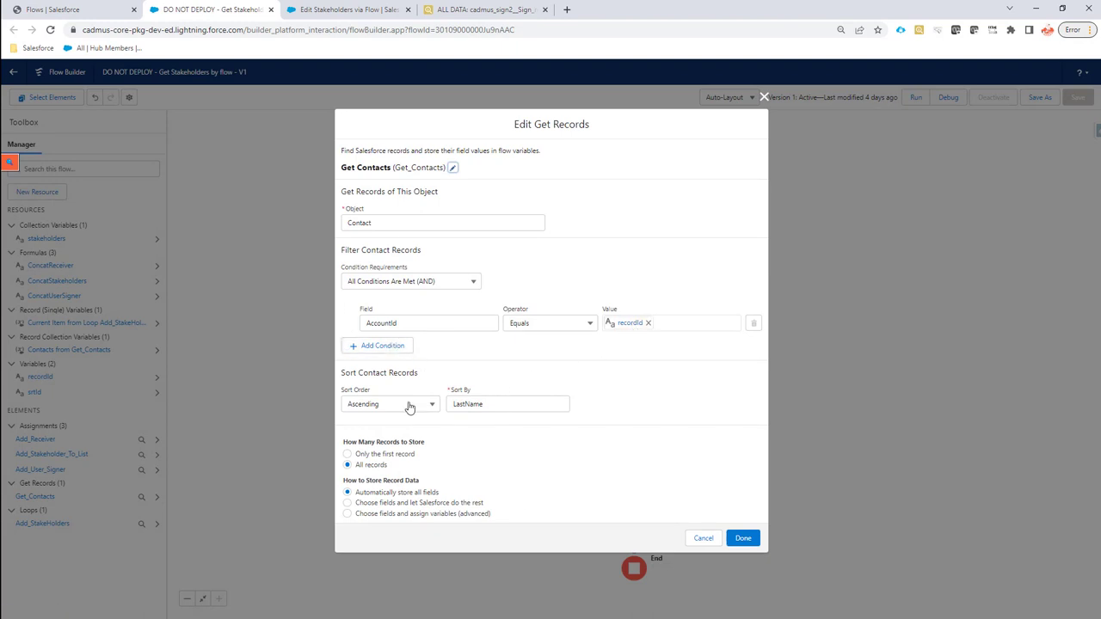
pyautogui.click(698, 539)
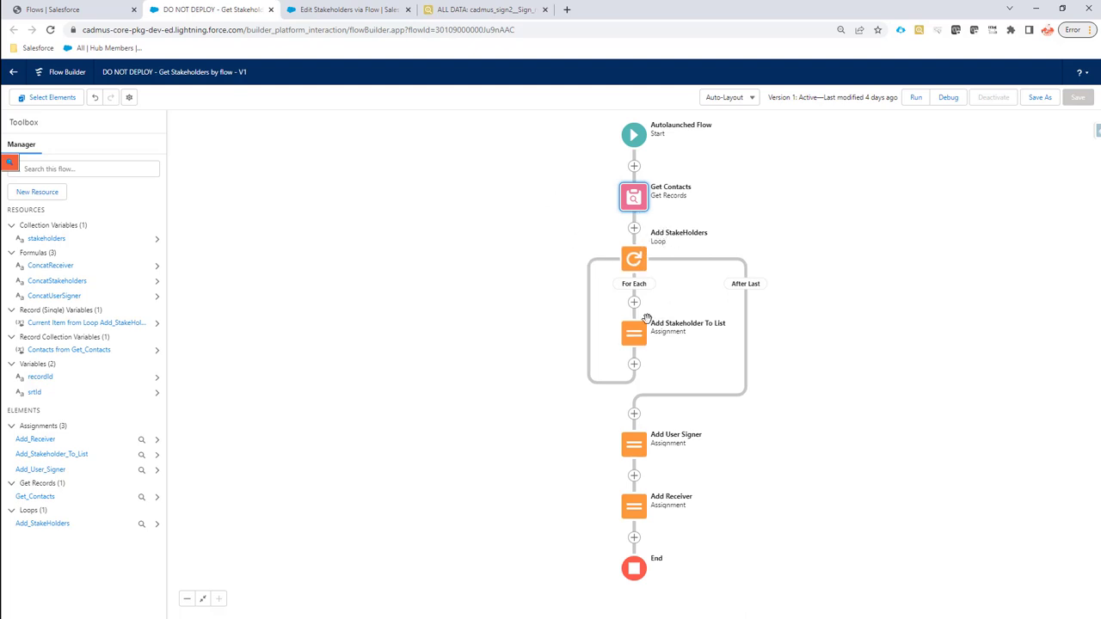
pyautogui.click(633, 337)
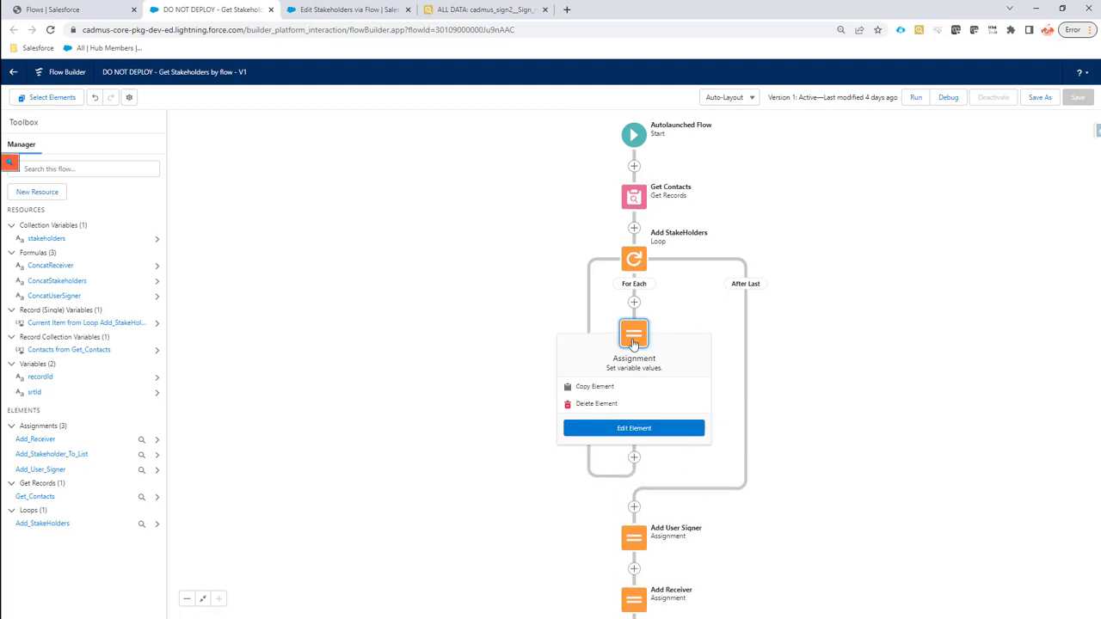
pyautogui.click(613, 429)
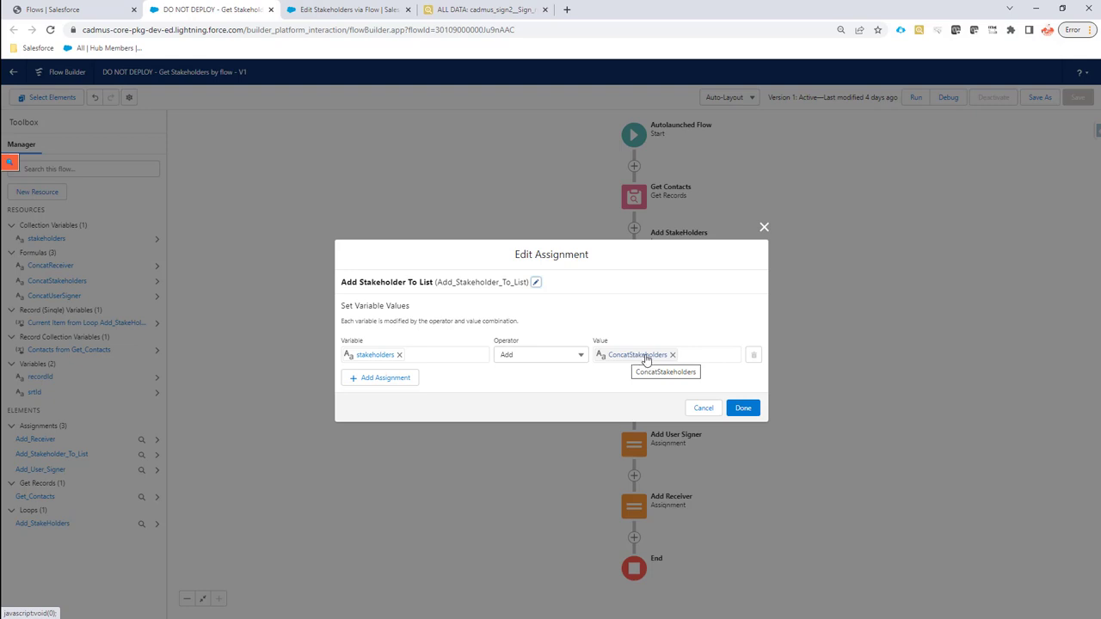
pyautogui.click(701, 407)
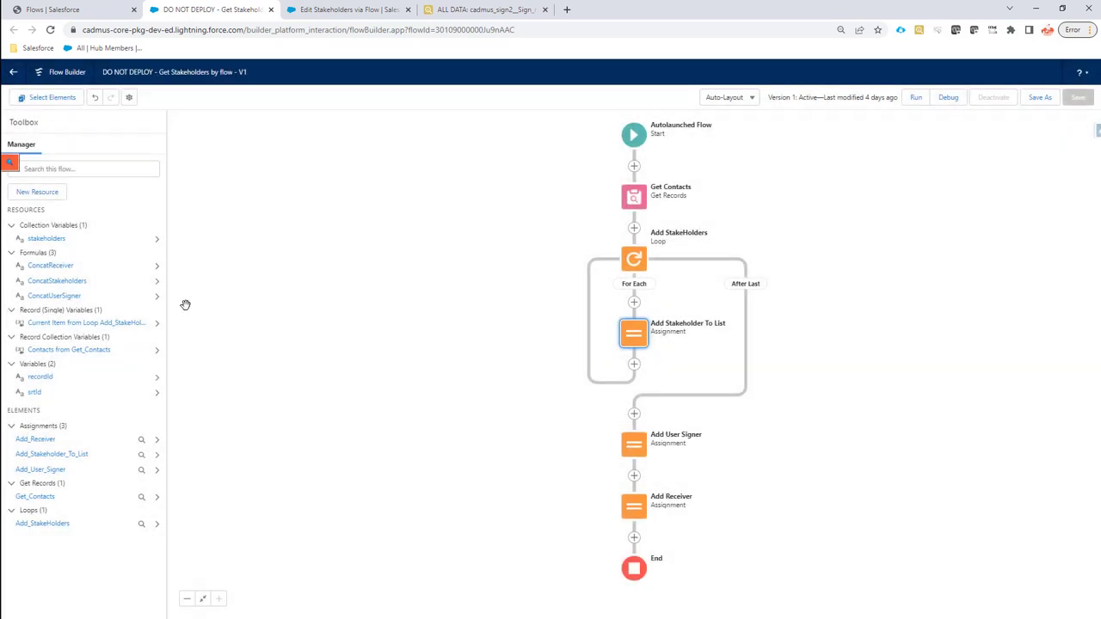
pyautogui.doubleClick(47, 239)
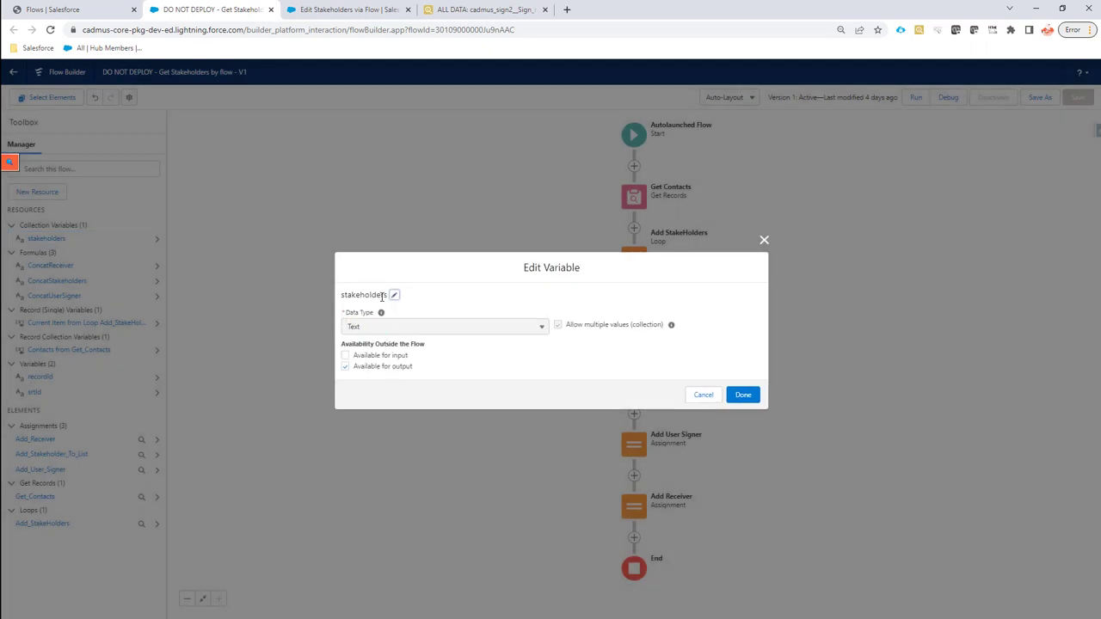
pyautogui.moveTo(565, 336); pyautogui.dragTo(657, 334)
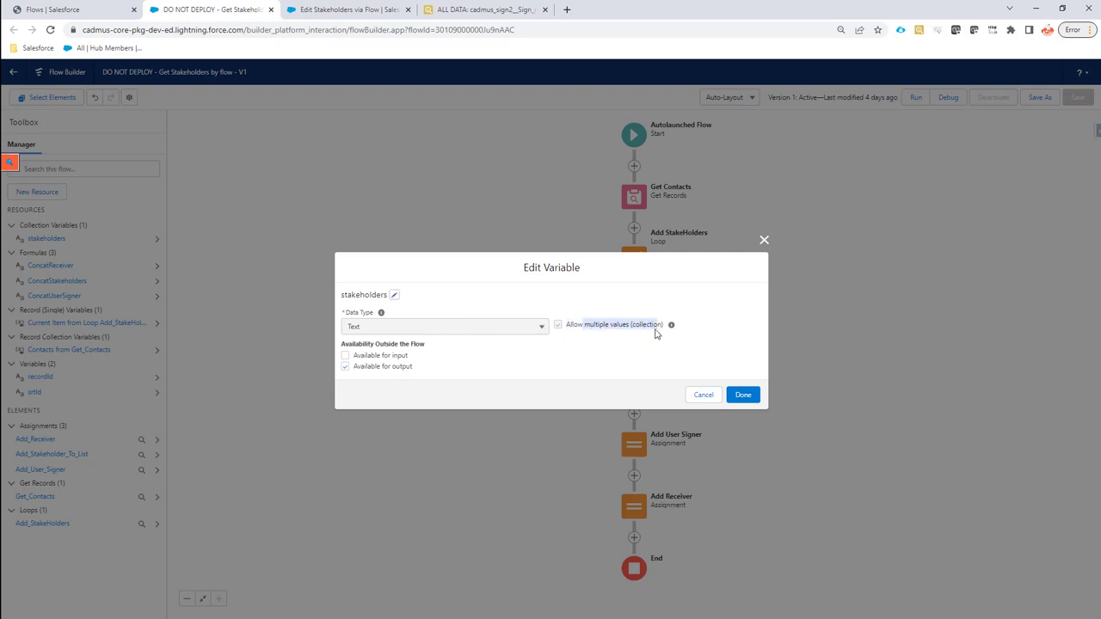
pyautogui.click(698, 396)
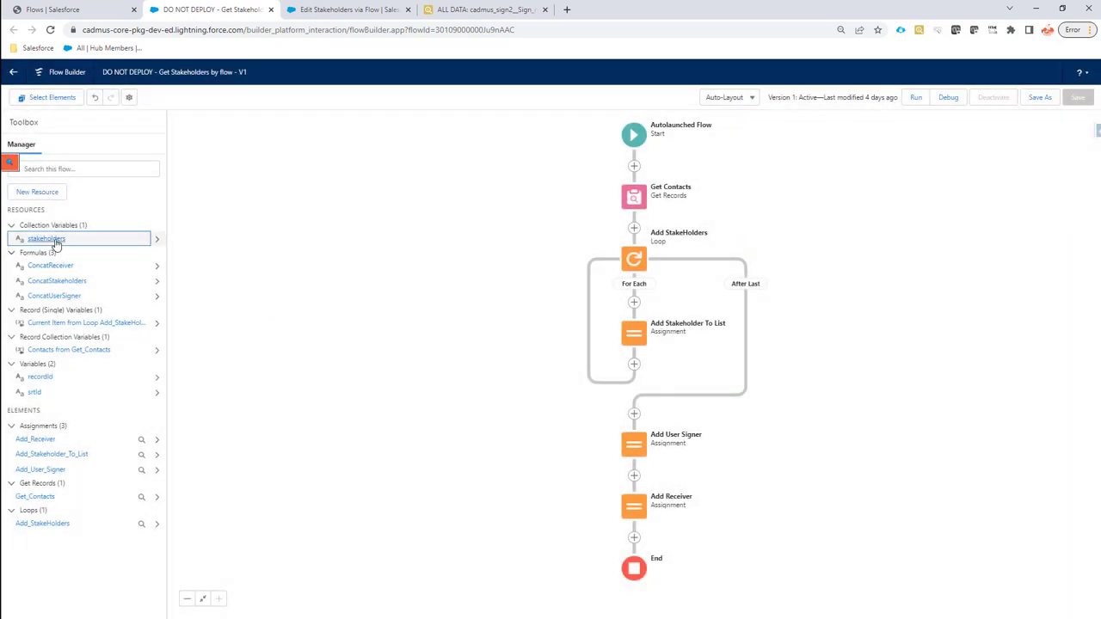
pyautogui.doubleClick(56, 241)
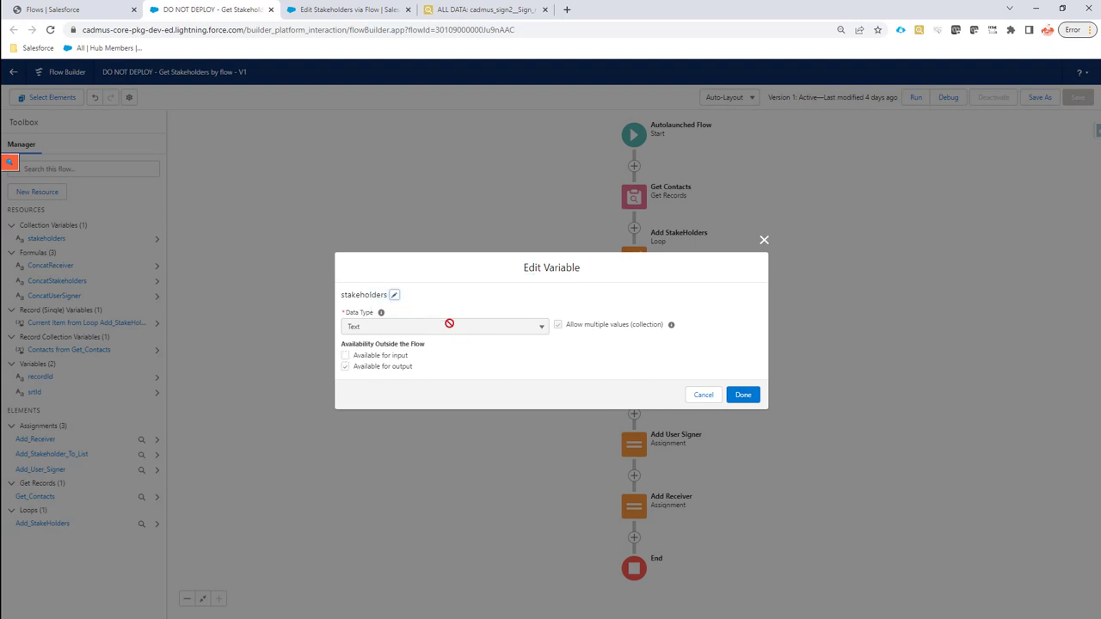
pyautogui.click(704, 394)
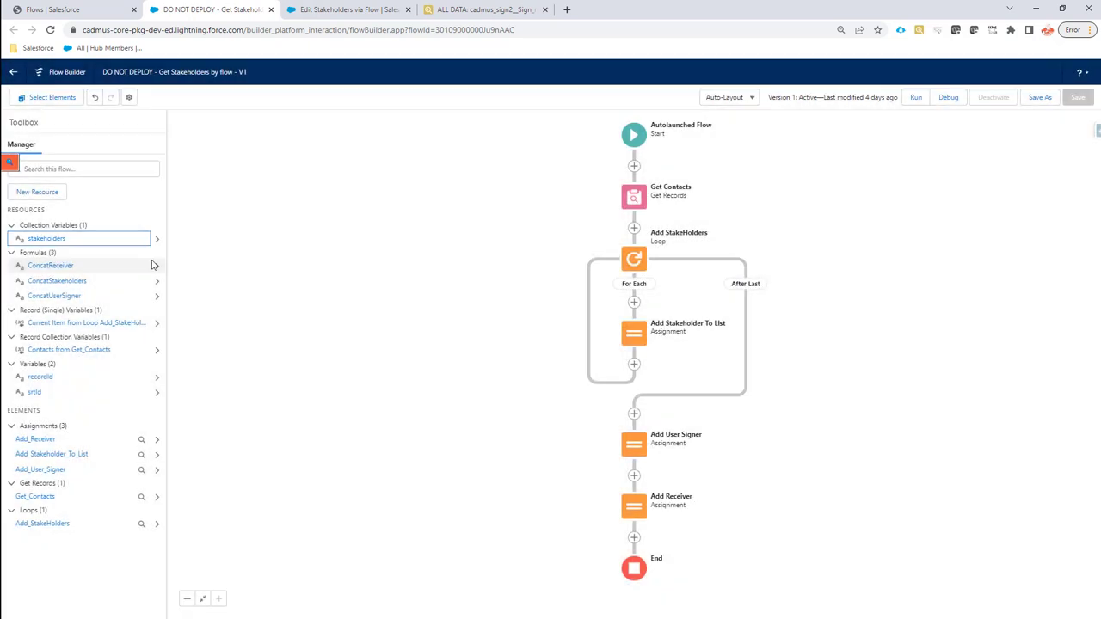
# Inspect the ConcatStakeholders formula's signer role and Scribble:Handwritten:MailOtp signature methods
pyautogui.click(57, 281)
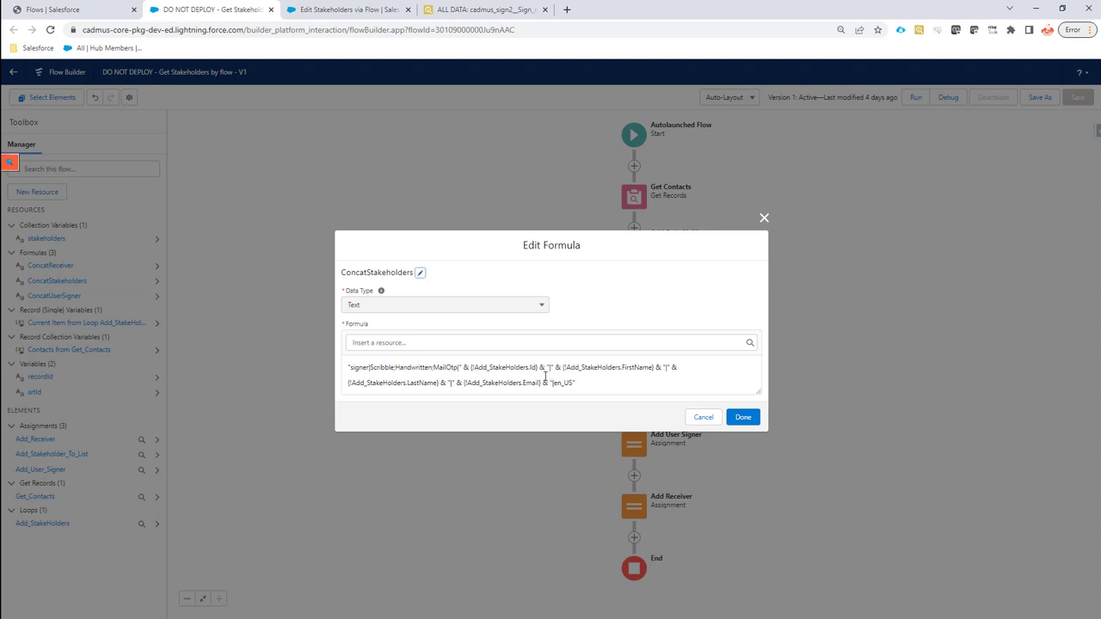
pyautogui.doubleClick(362, 368)
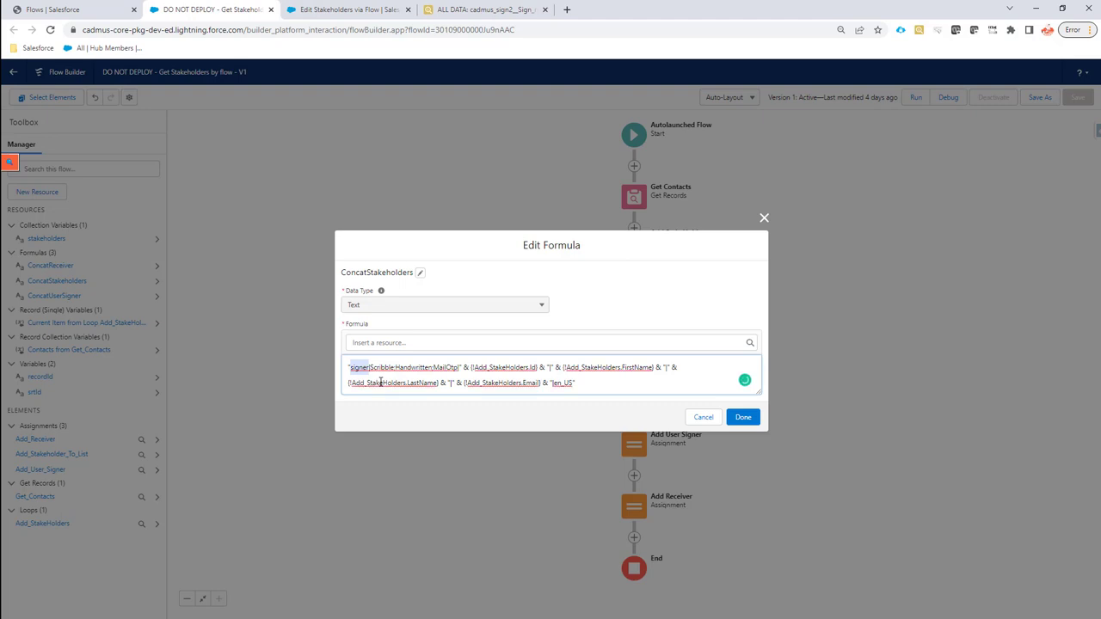
pyautogui.press('Right')
pyautogui.moveTo(382, 367); pyautogui.dragTo(439, 367)
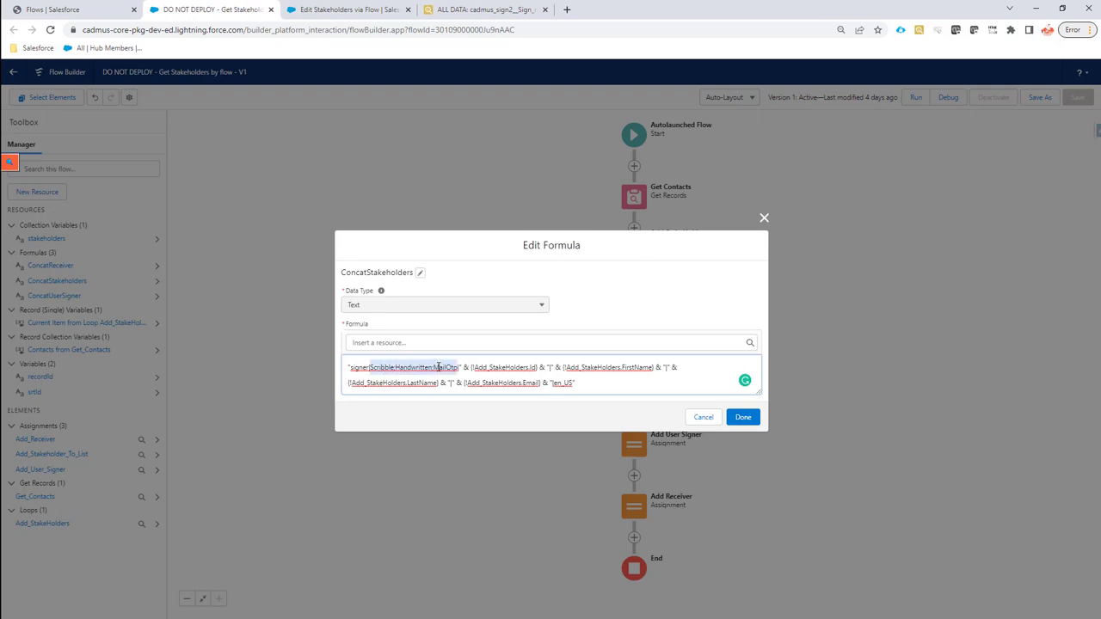
pyautogui.click(394, 367)
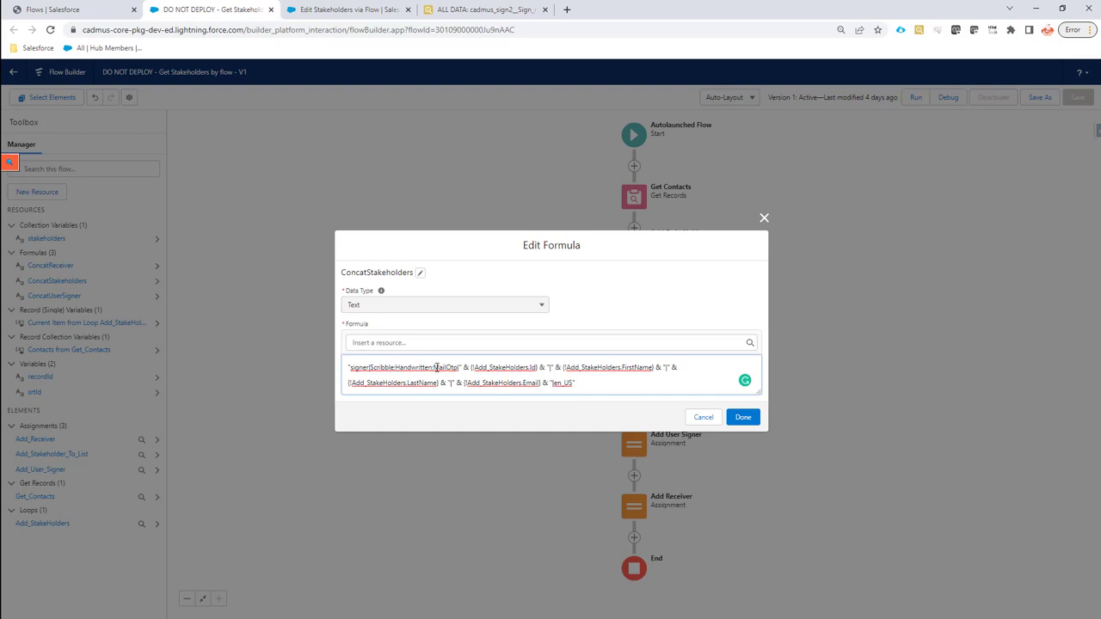
pyautogui.doubleClick(379, 368)
pyautogui.moveTo(395, 368); pyautogui.dragTo(436, 367)
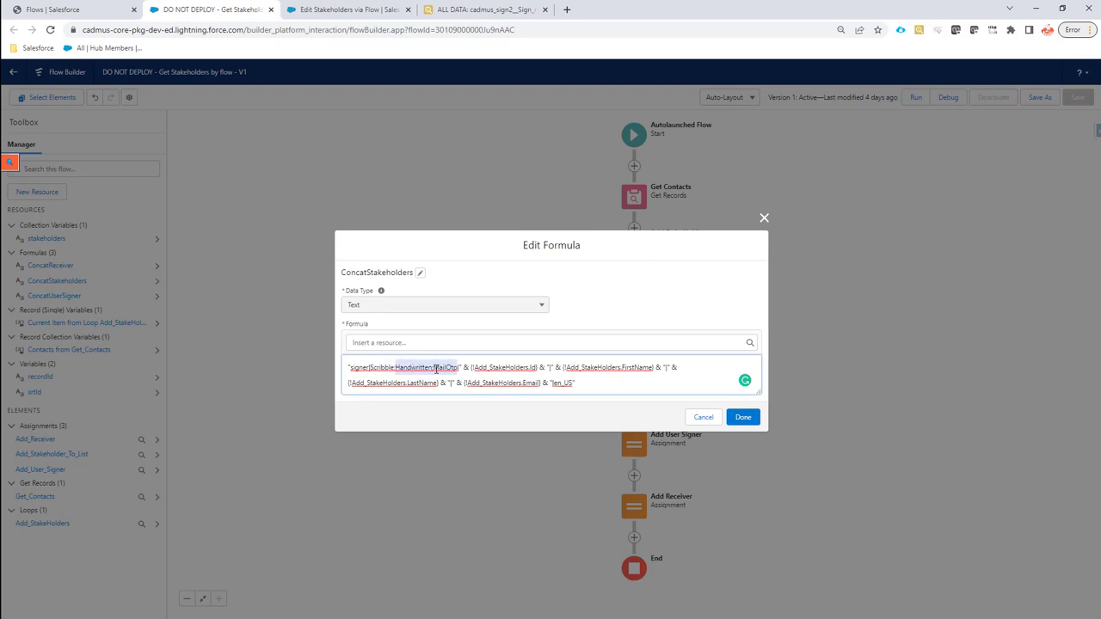
pyautogui.press('BackSpace')
pyautogui.hotkey('ctrl', 'z')
pyautogui.click(436, 367)
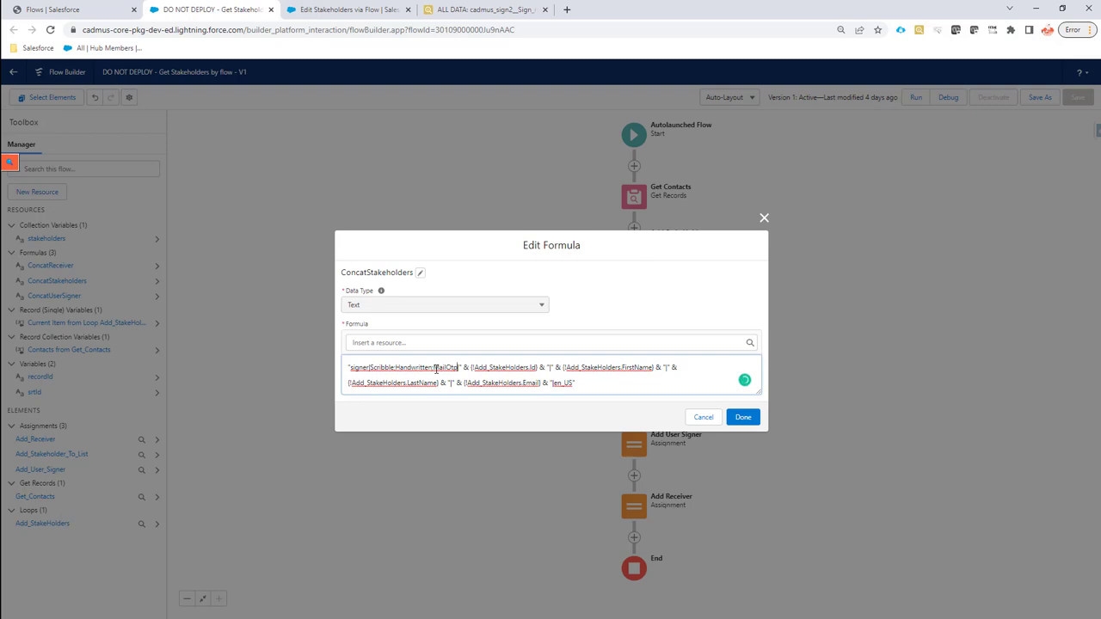
pyautogui.write(';Upload')
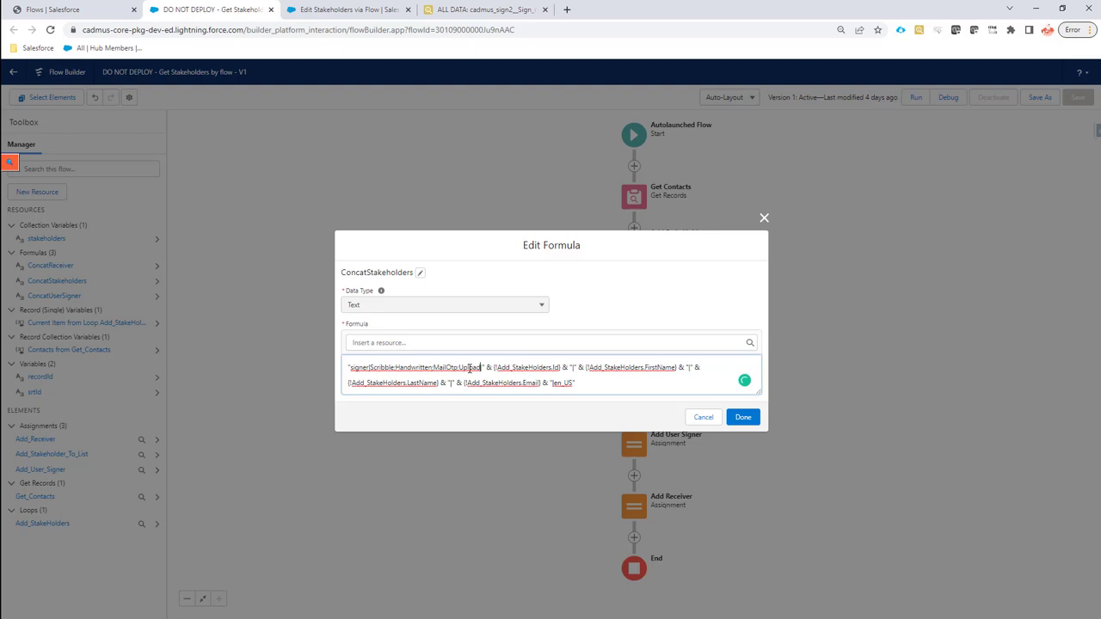
pyautogui.doubleClick(471, 367)
pyautogui.press('BackSpace')
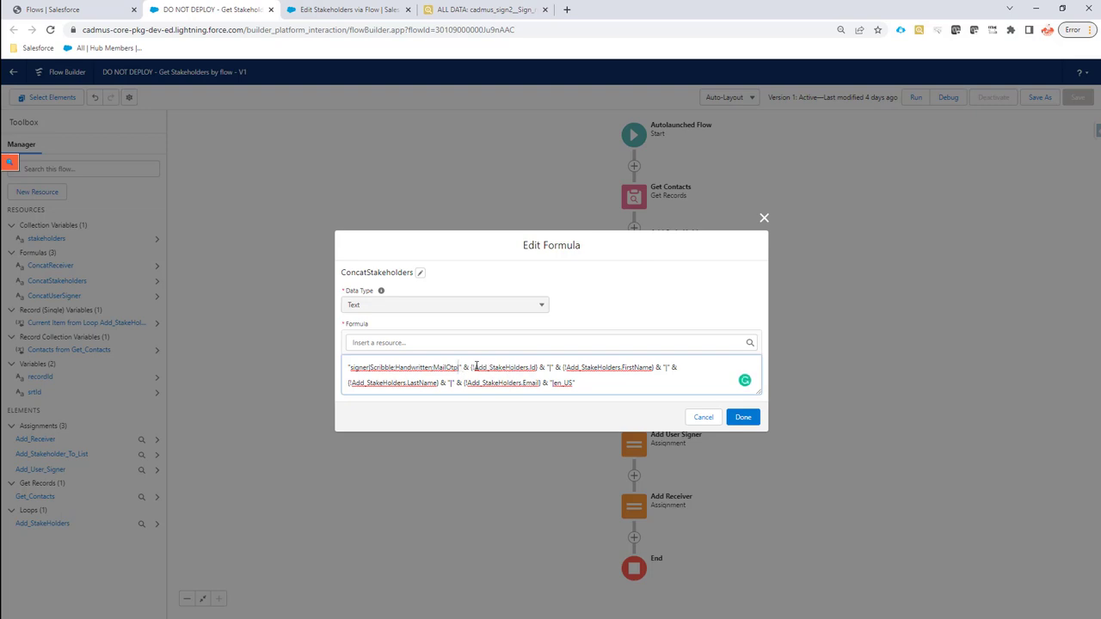
pyautogui.moveTo(475, 366); pyautogui.dragTo(641, 370)
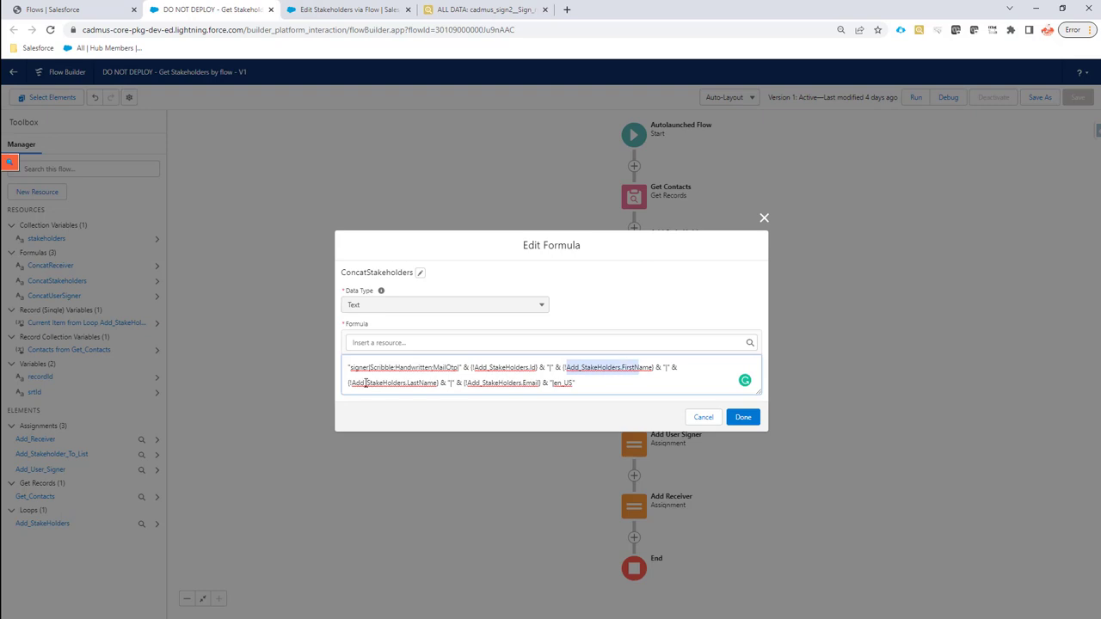
pyautogui.moveTo(366, 384); pyautogui.dragTo(427, 384)
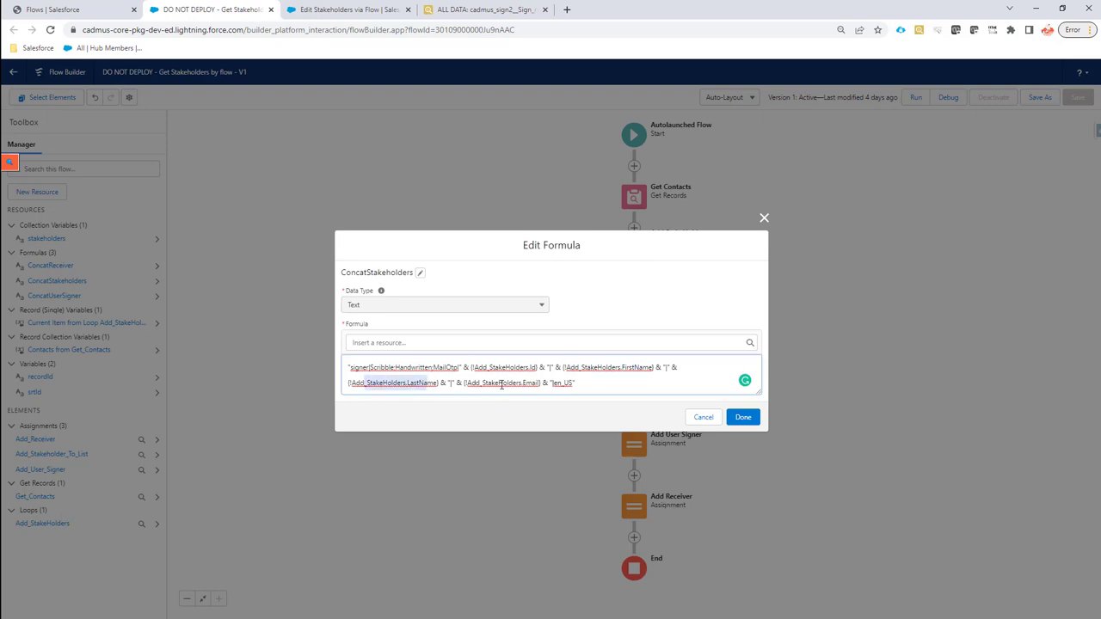
pyautogui.moveTo(498, 384); pyautogui.dragTo(574, 384)
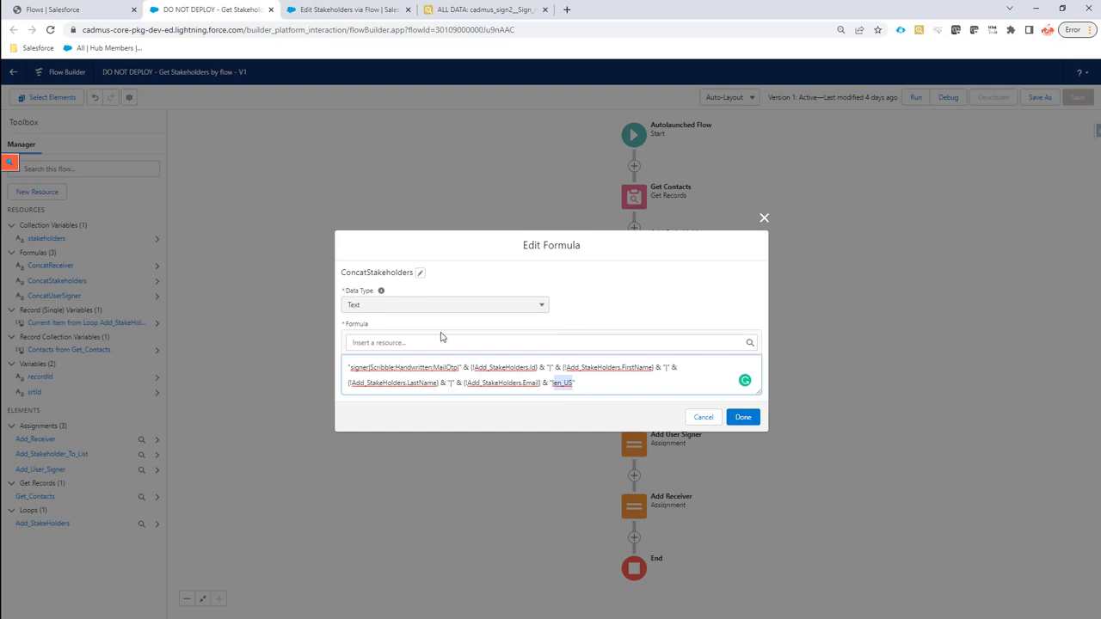
pyautogui.moveTo(588, 388); pyautogui.dragTo(347, 373)
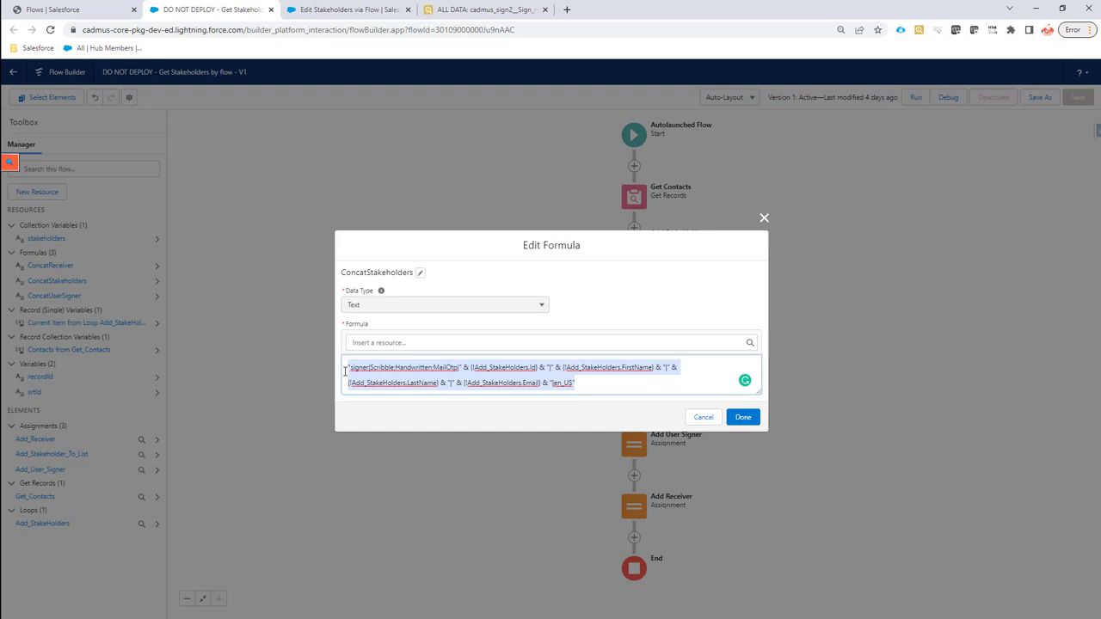
pyautogui.click(703, 418)
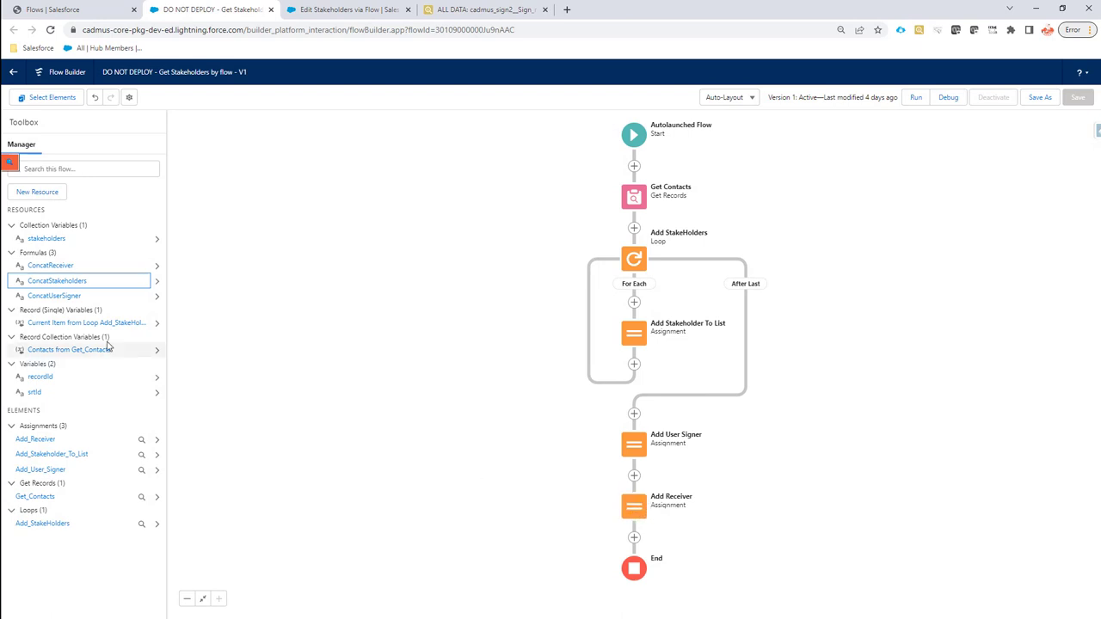
# Review the Add Receiver assignment and close it without changes
pyautogui.click(633, 507)
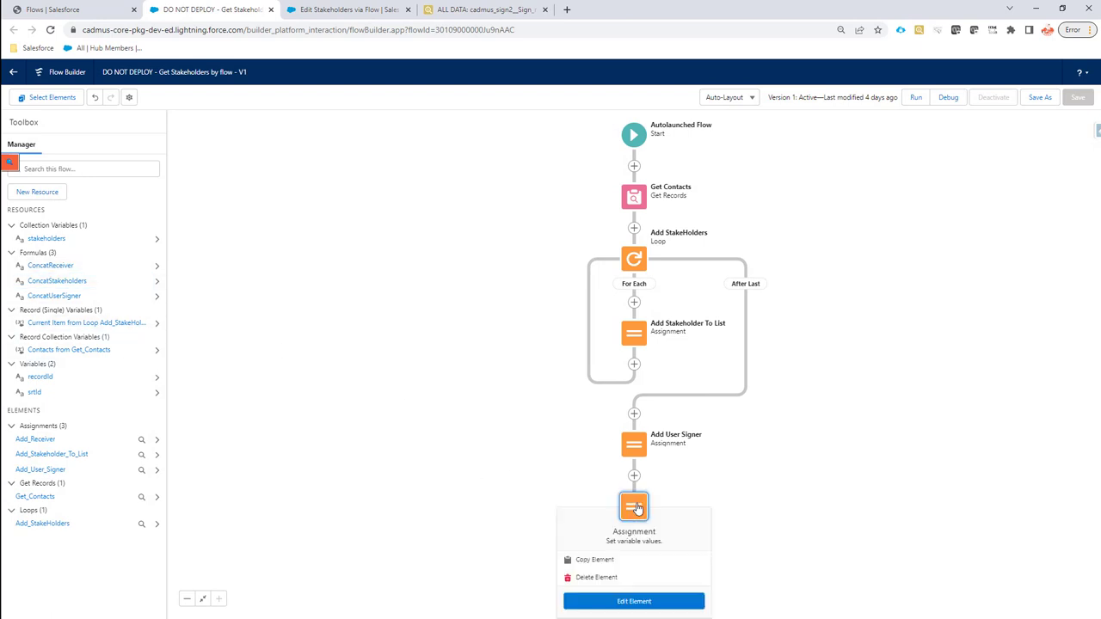
pyautogui.click(613, 602)
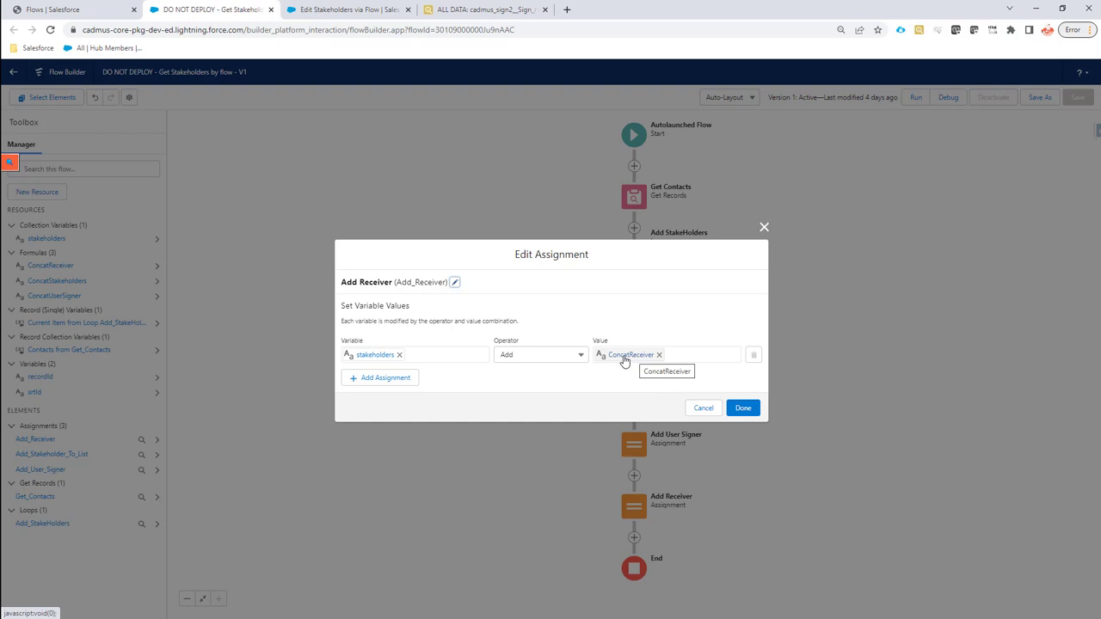
pyautogui.click(709, 409)
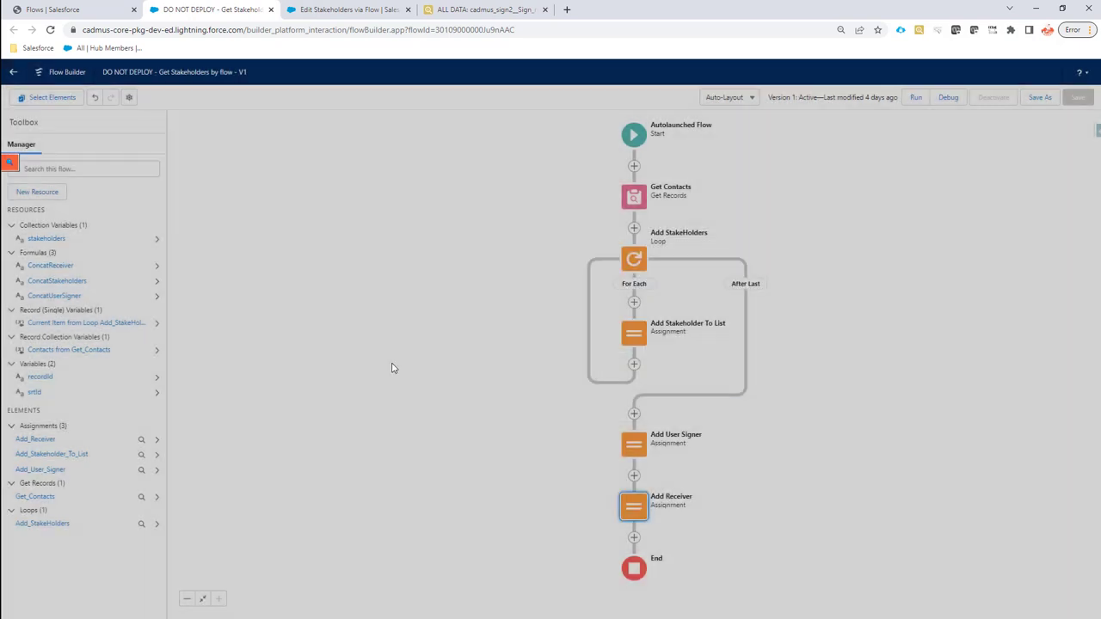
# Delete 'Scribble;Handwritten' after 'receiver|' in the ConcatReceiver formula
pyautogui.click(52, 265)
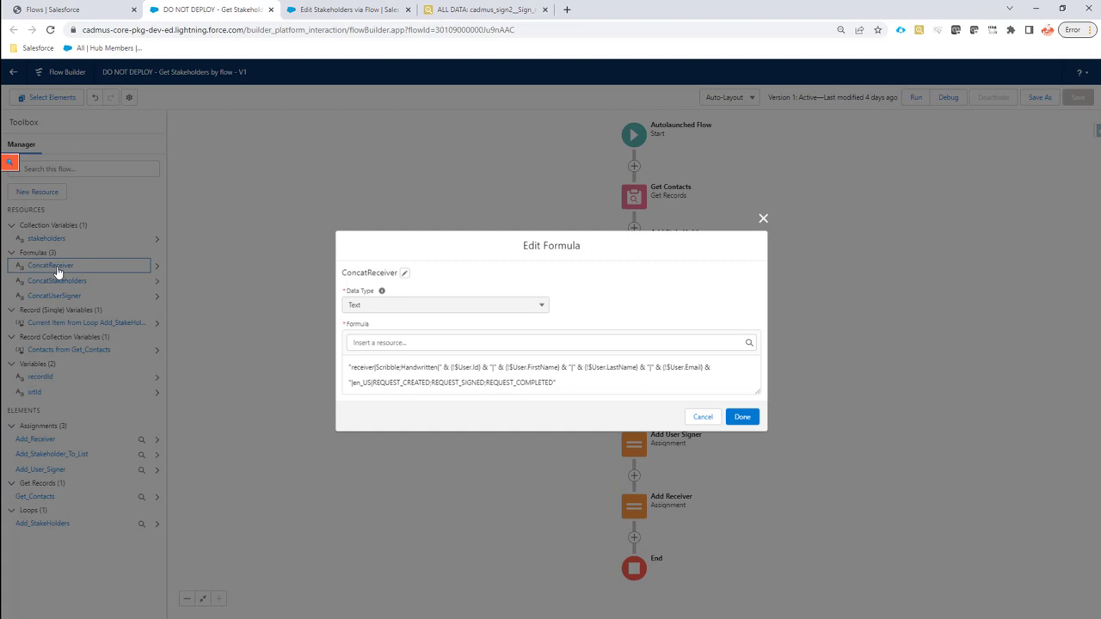
pyautogui.doubleClick(363, 368)
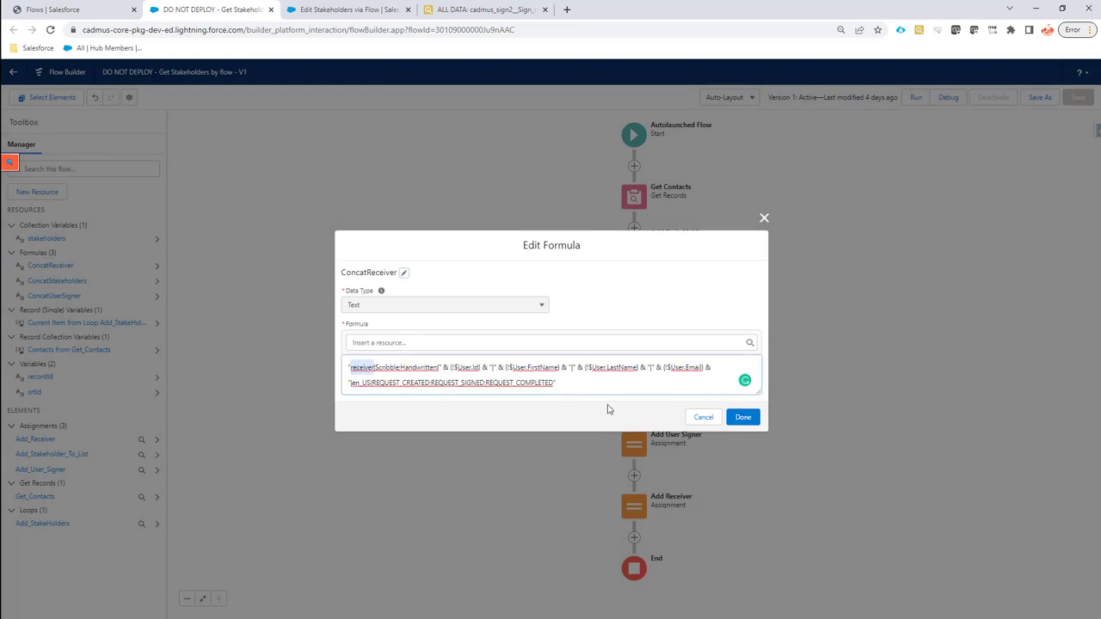
pyautogui.press('Right')
pyautogui.hotkey('ctrl', 'shift', 'Right')
pyautogui.hotkey('ctrl', 'shift', 'Right')
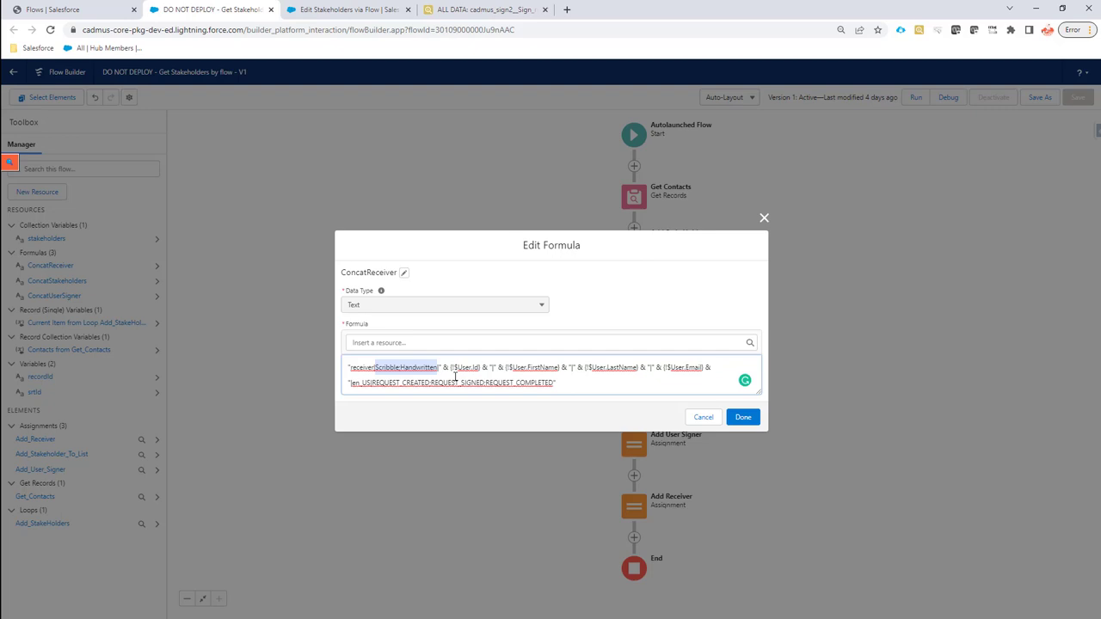
pyautogui.press('BackSpace')
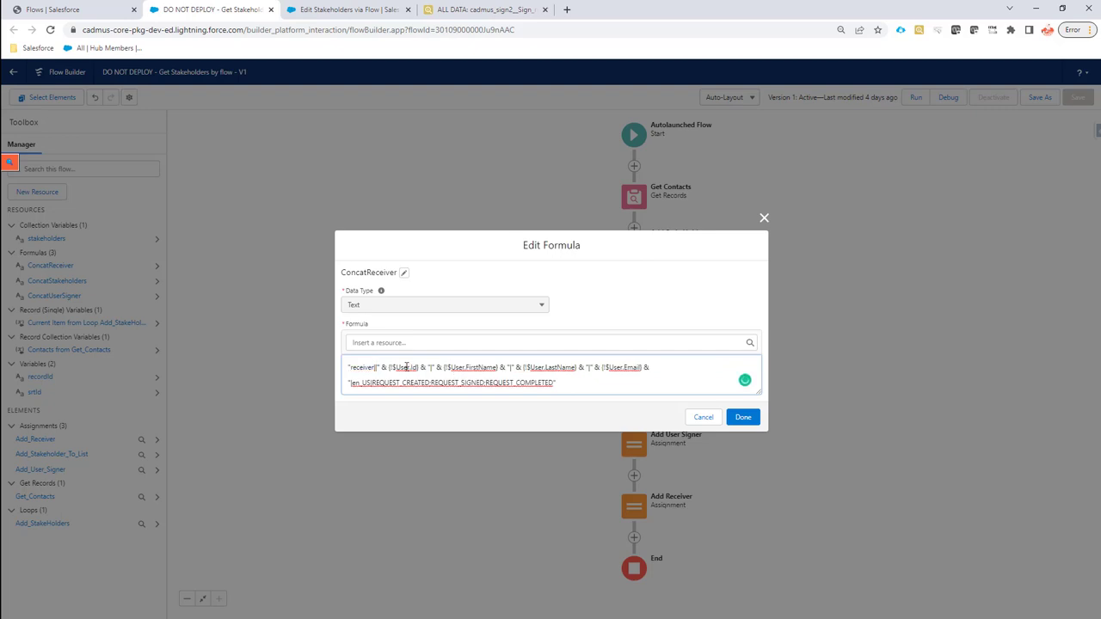
# Check the formula's {!$User.Id}, en_US and REQUEST_CREATED, REQUEST_SIGNED, REQUEST_COMPLETED parts
pyautogui.moveTo(388, 367); pyautogui.dragTo(641, 367)
pyautogui.moveTo(352, 384); pyautogui.dragTo(512, 379)
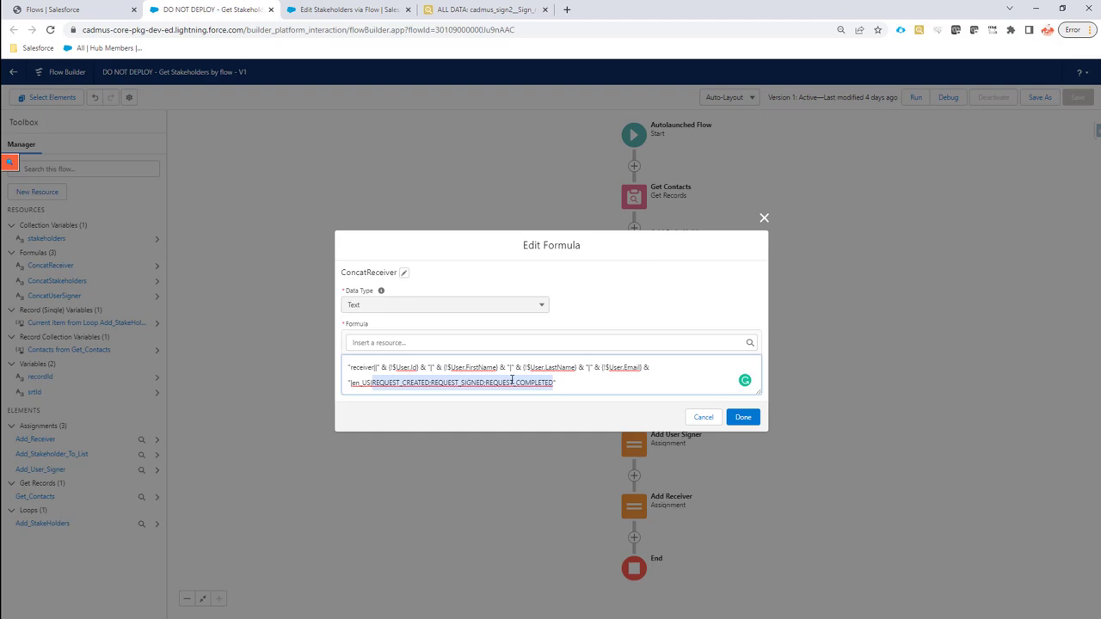
pyautogui.doubleClick(388, 381)
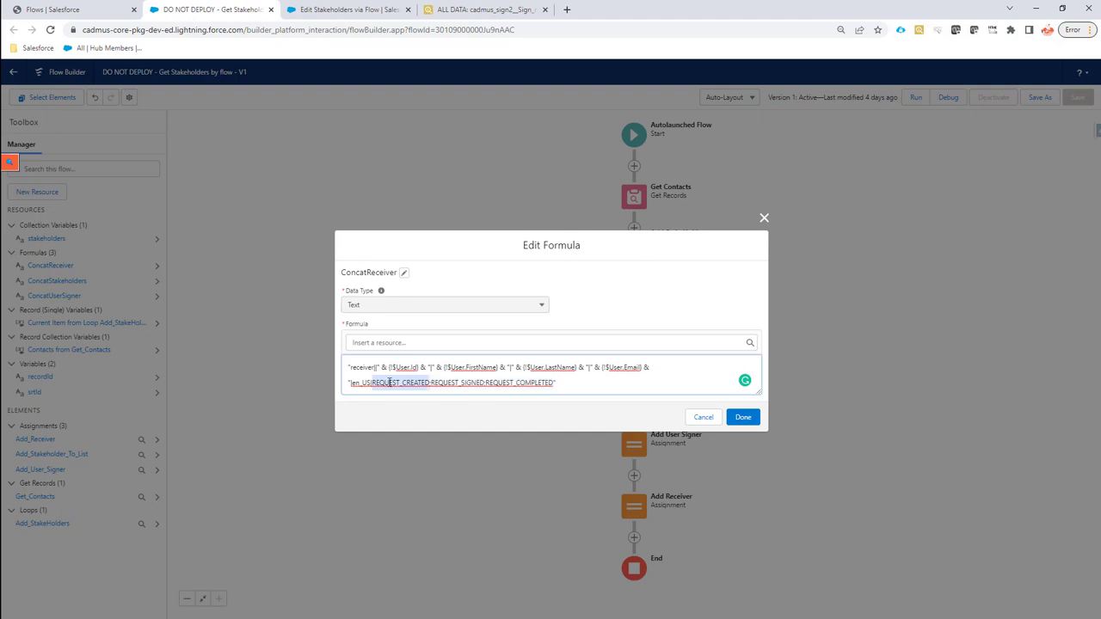
pyautogui.doubleClick(473, 383)
pyautogui.doubleClick(542, 382)
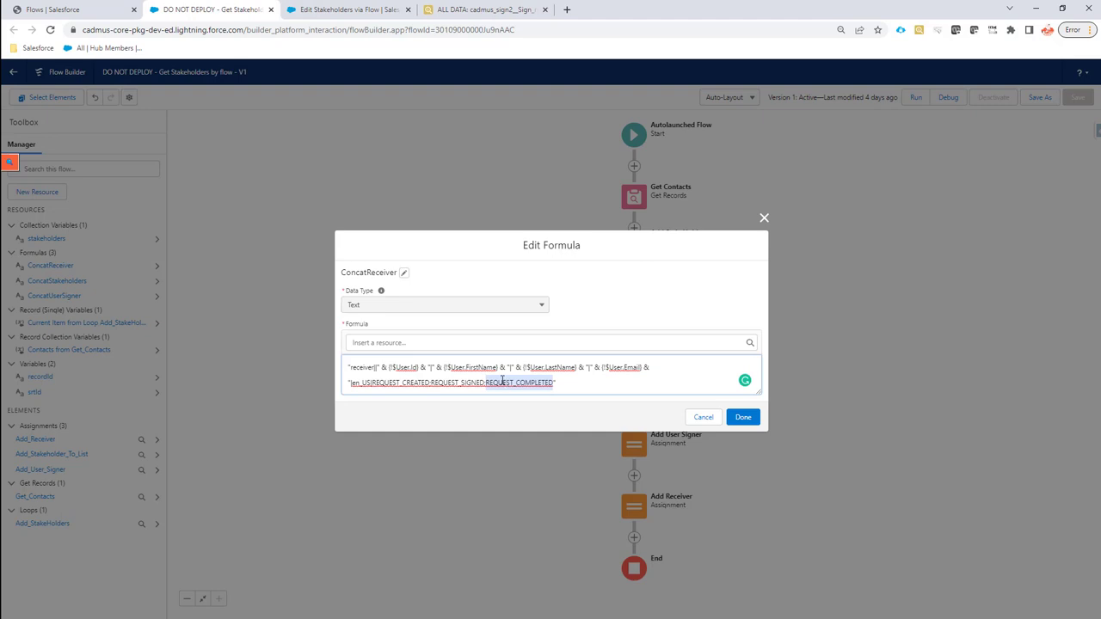
# Discard the receiver formula edit and review the Add User Signer assignment unchanged
pyautogui.click(703, 419)
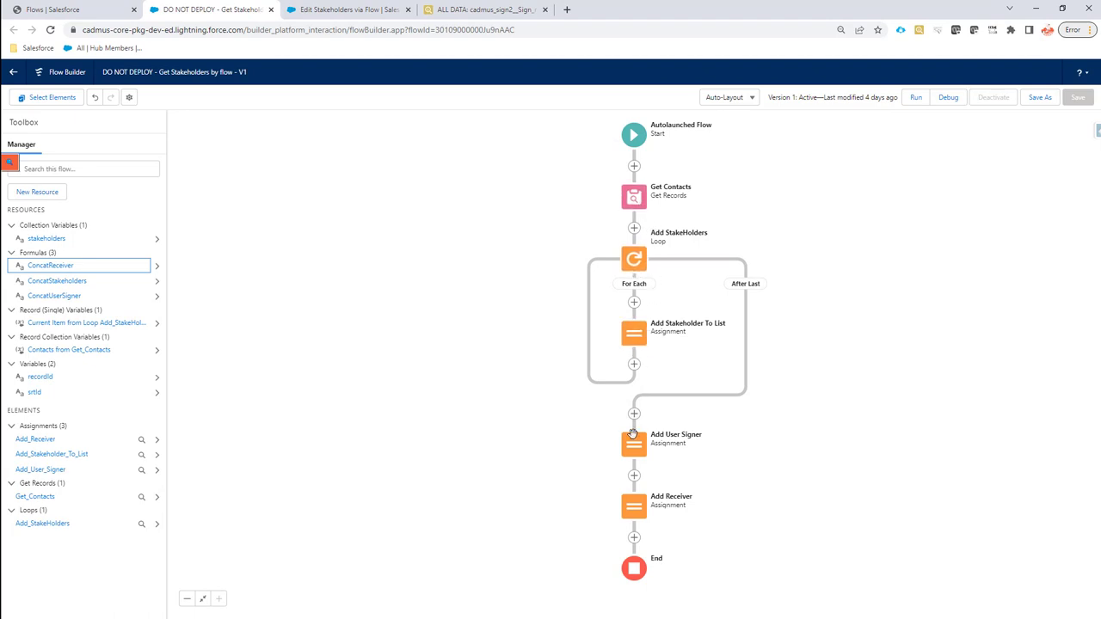
pyautogui.click(634, 451)
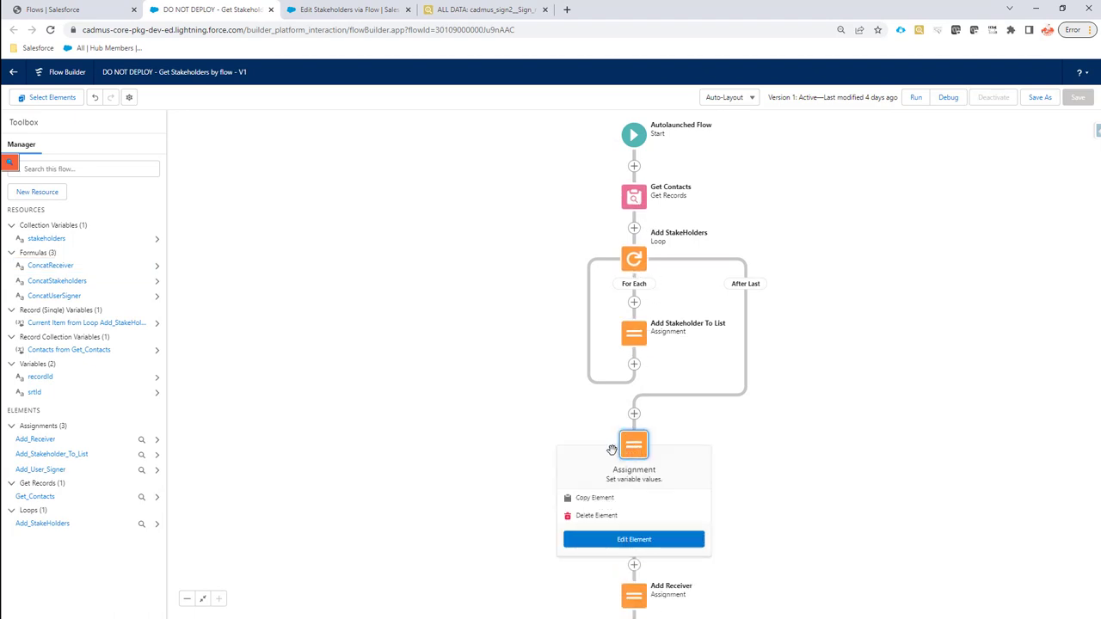
pyautogui.click(619, 539)
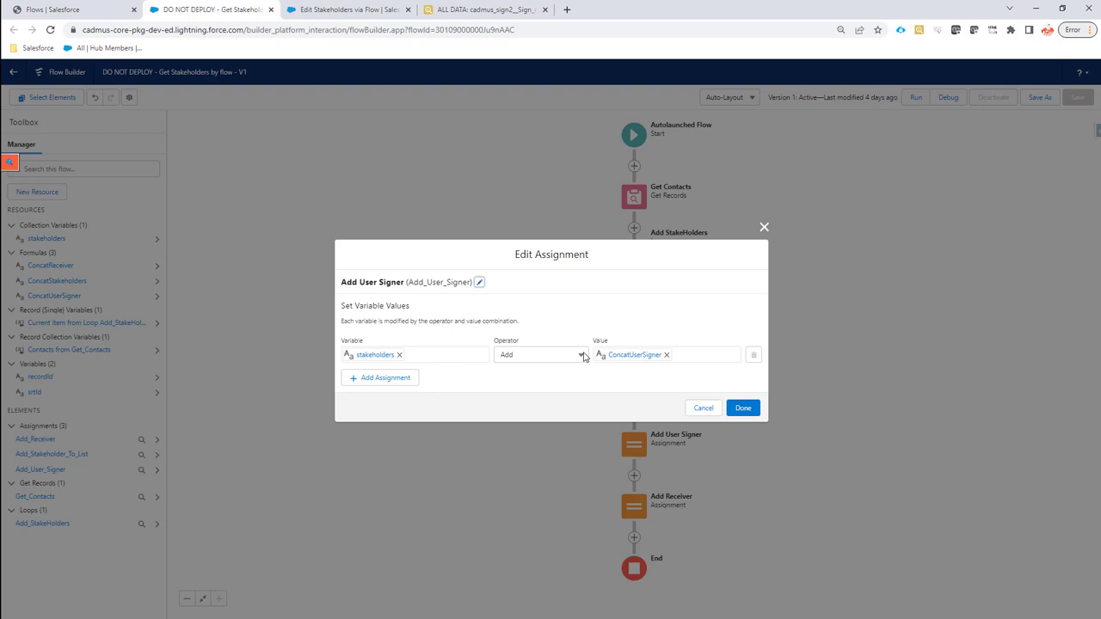
pyautogui.click(702, 409)
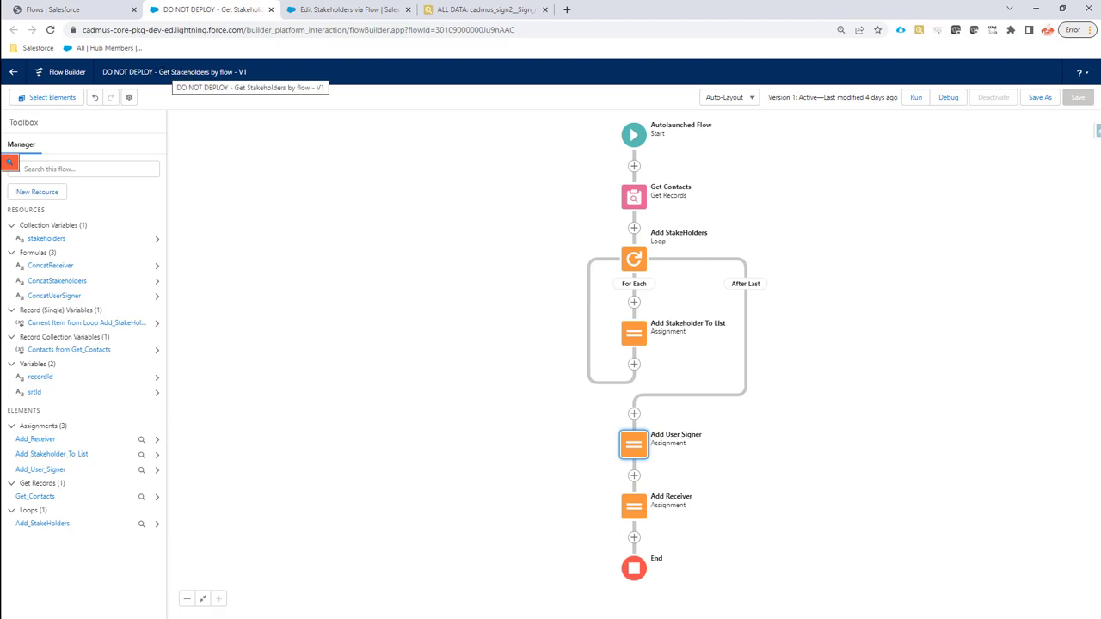
# Copy the Flow API Name from the version properties, then view the template's ALL DATA
pyautogui.click(129, 97)
pyautogui.doubleClick(613, 302)
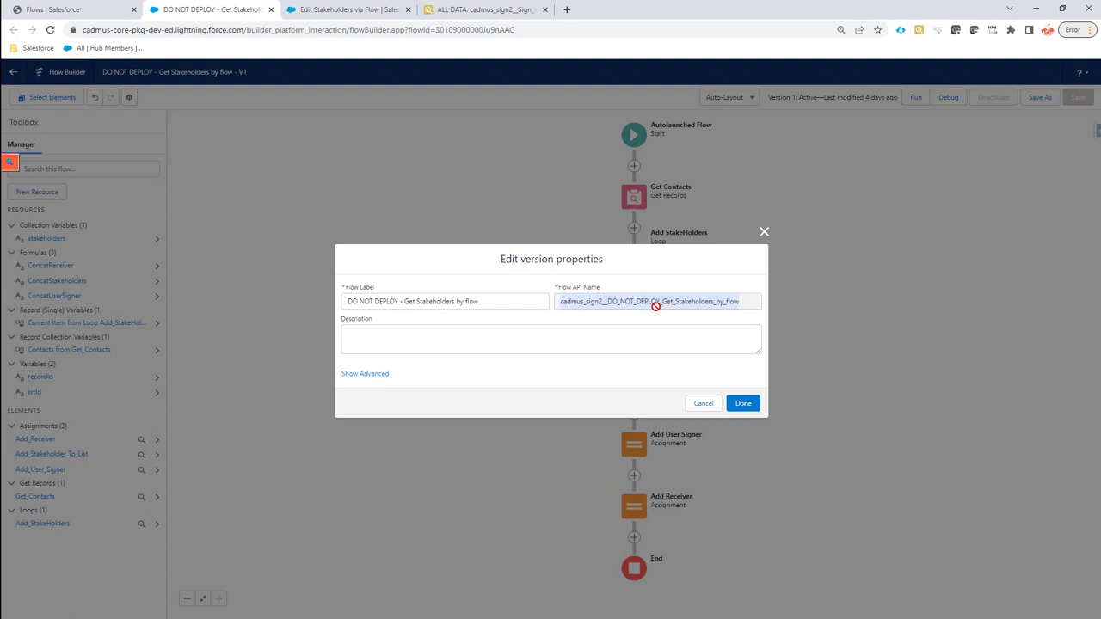
pyautogui.click(704, 401)
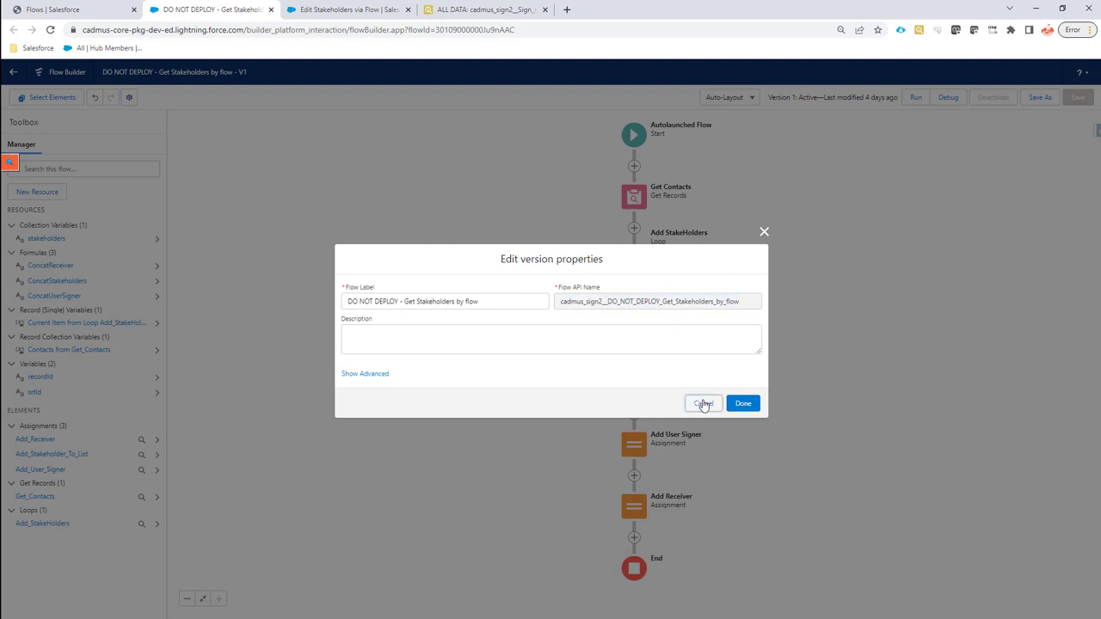
pyautogui.click(506, 10)
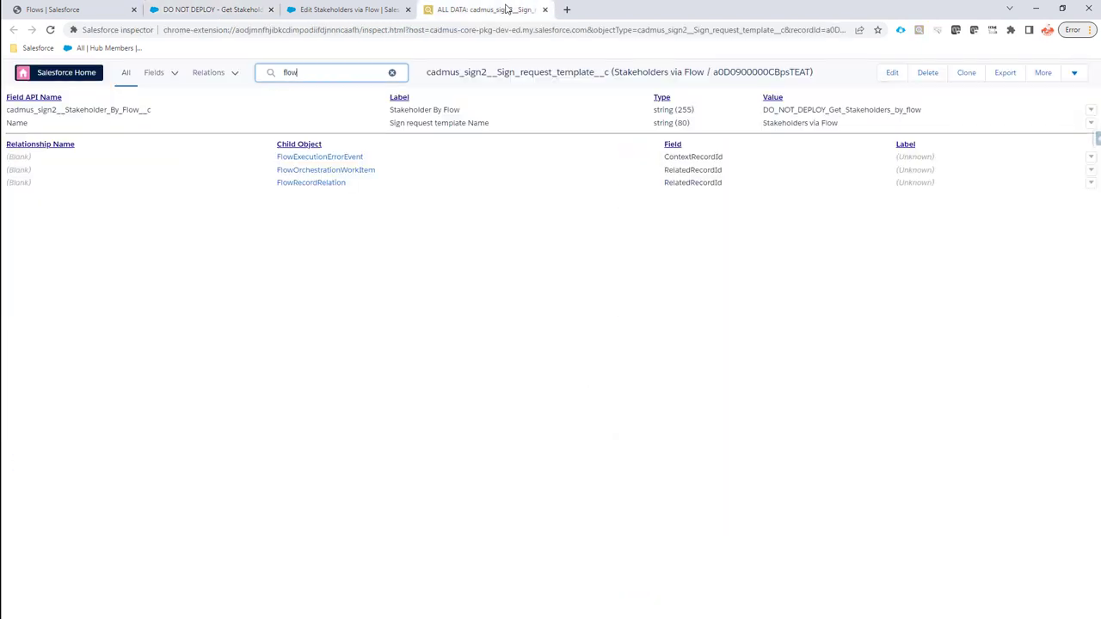
# Edit the template's Stakeholder_By_Flow__c field value and note the object and field names
pyautogui.click(779, 110)
pyautogui.doubleClick(779, 110)
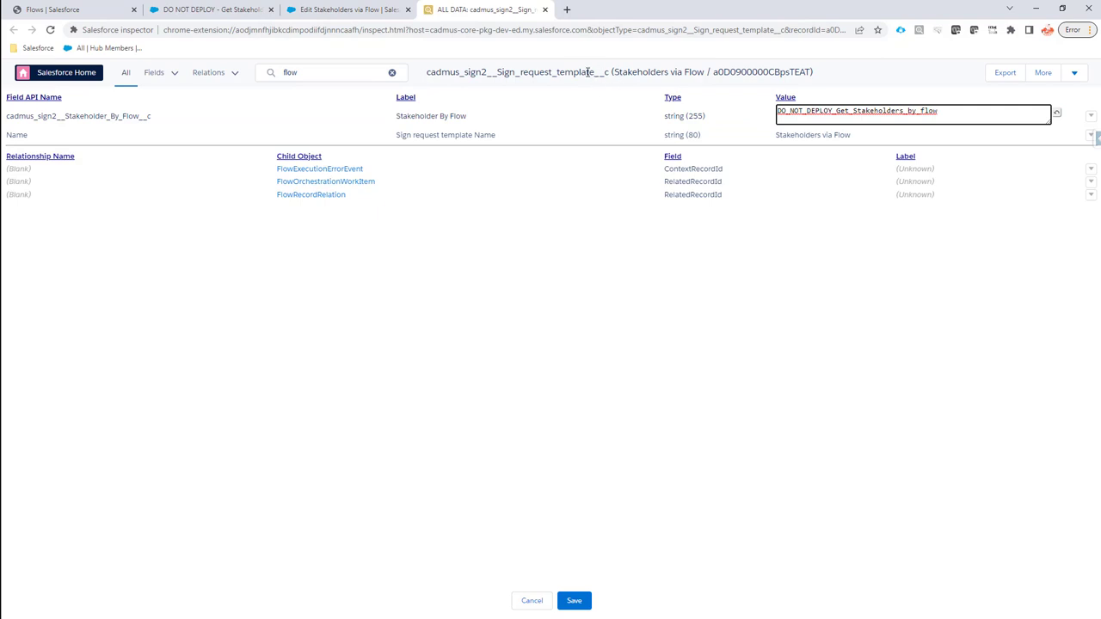
pyautogui.doubleClick(539, 72)
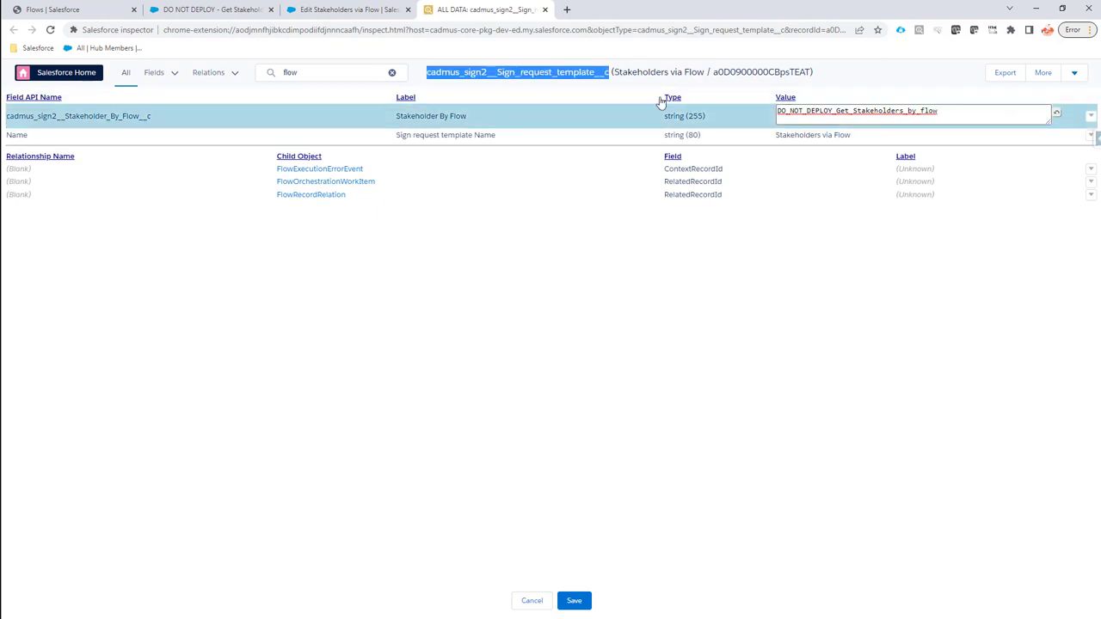
pyautogui.moveTo(64, 118); pyautogui.dragTo(162, 118)
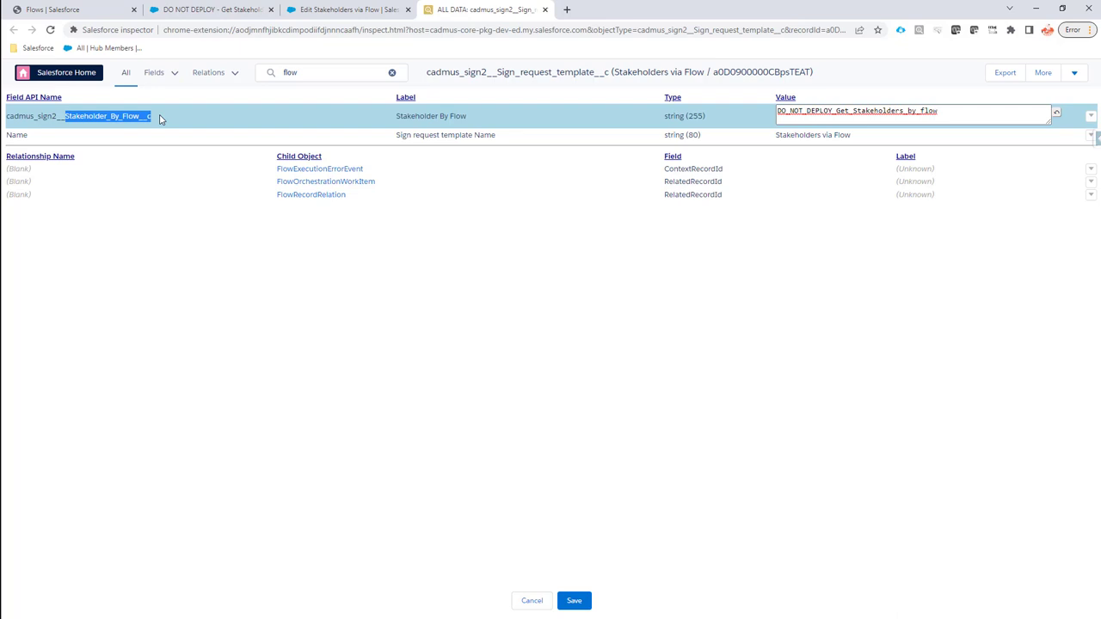
# Confirm the value is DO_NOT_DEPLOY_Get_Stakeholders_by_flow and return to the flow
pyautogui.click(346, 12)
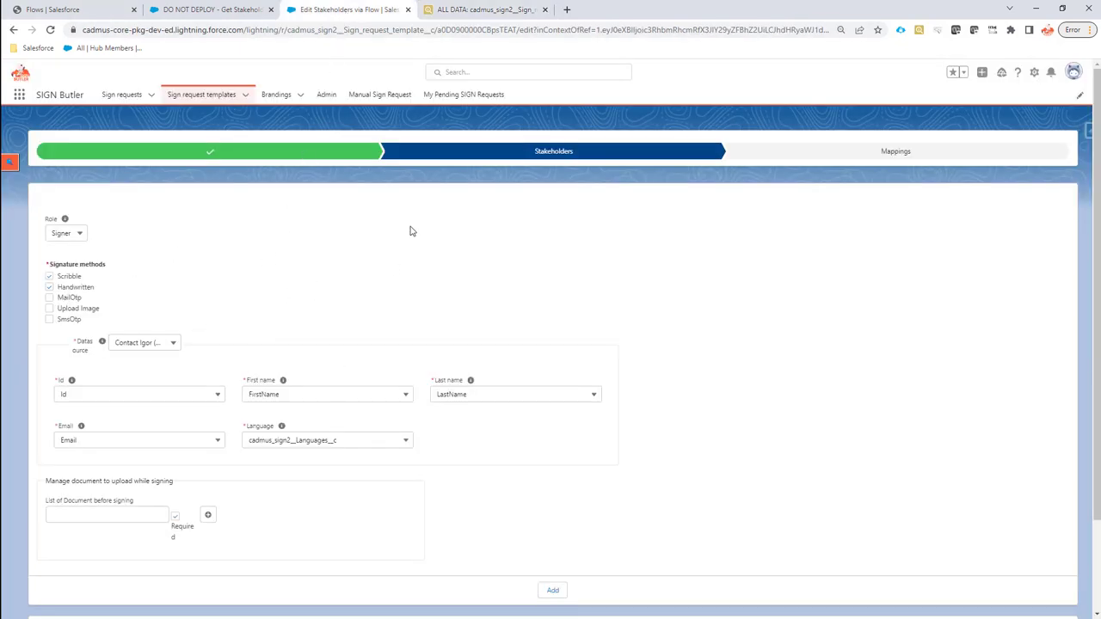
pyautogui.click(486, 9)
pyautogui.click(837, 119)
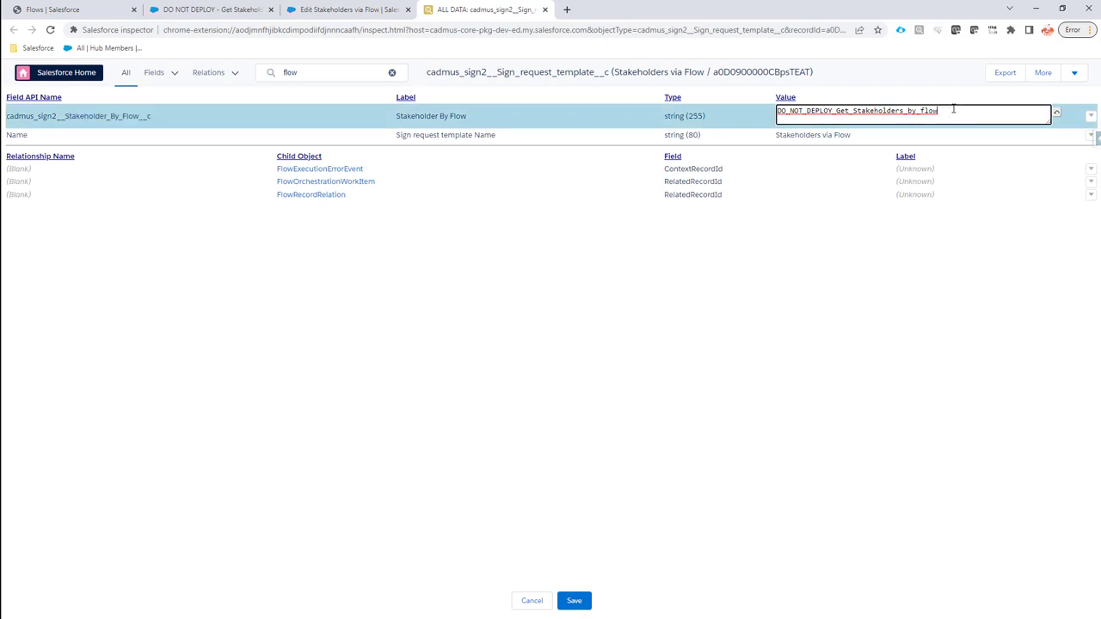
pyautogui.doubleClick(910, 106)
pyautogui.doubleClick(943, 107)
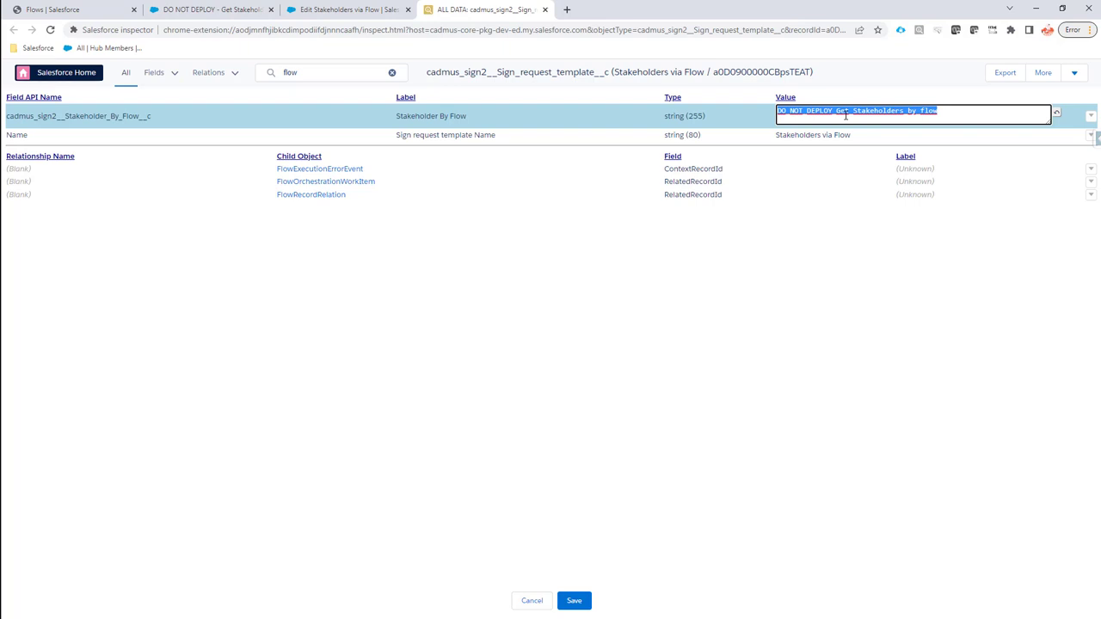
pyautogui.click(228, 9)
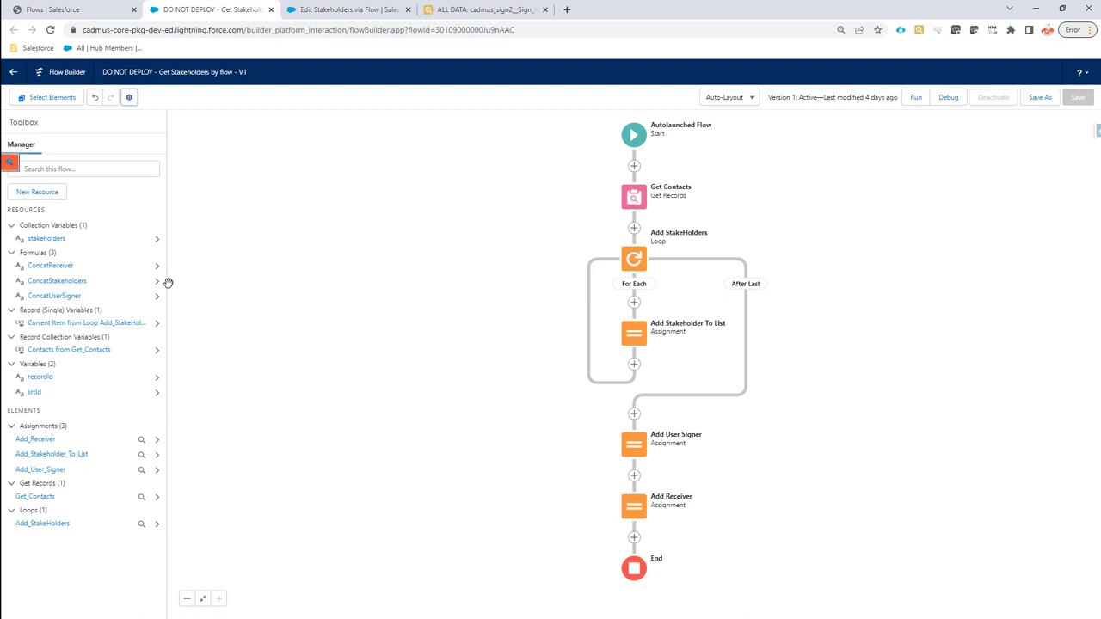
pyautogui.click(47, 240)
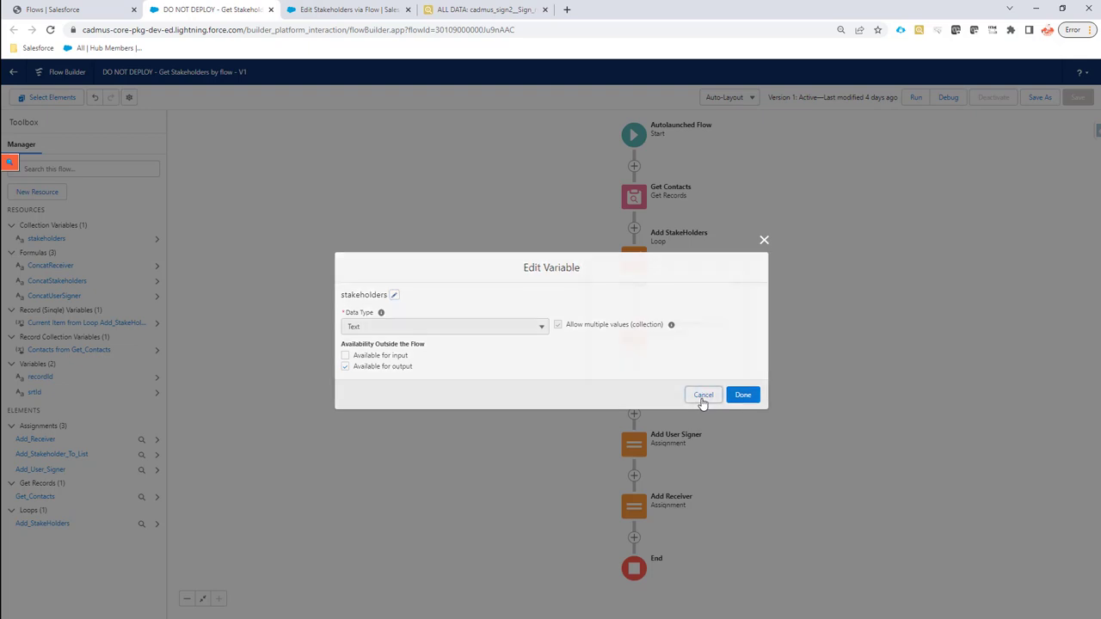
pyautogui.click(703, 396)
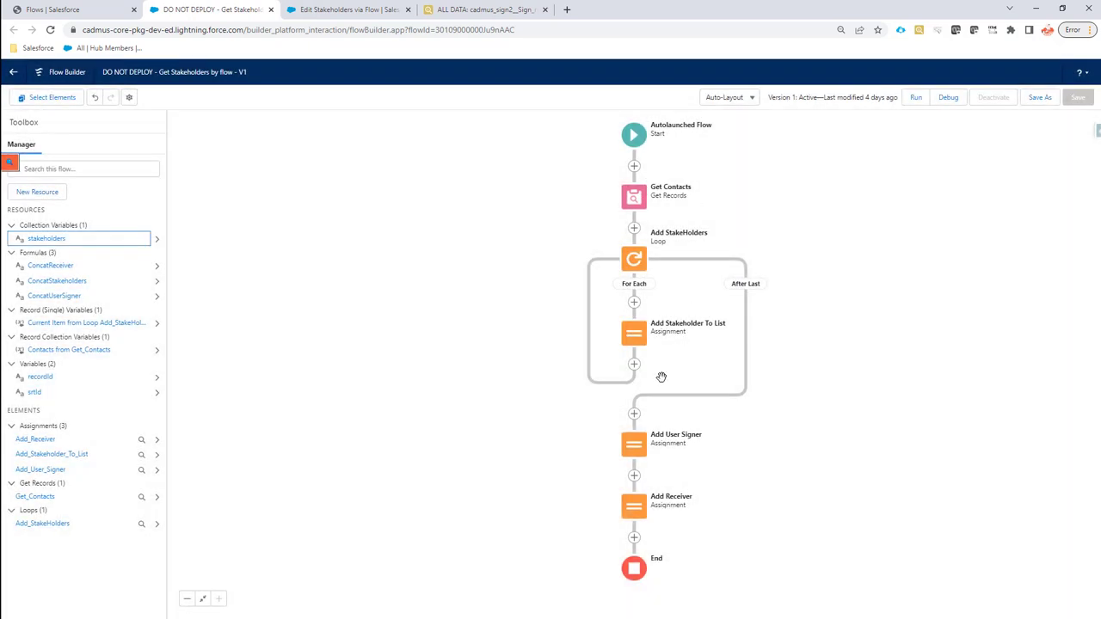